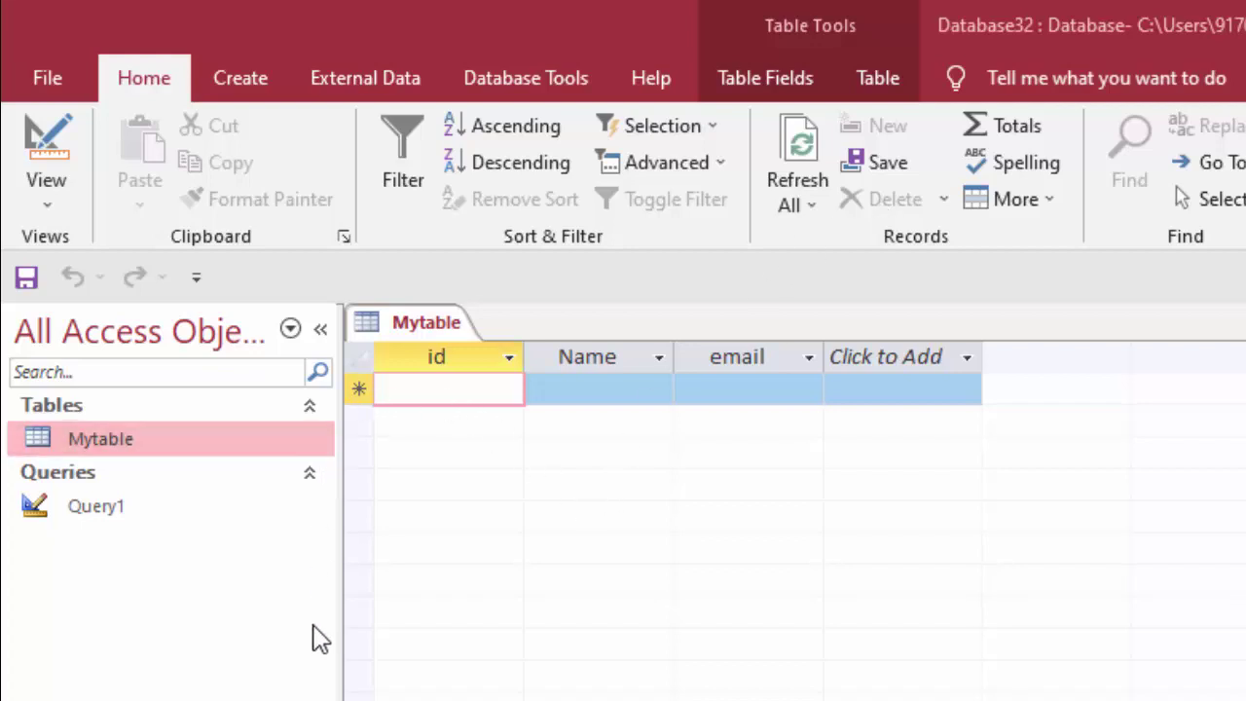
Close the open Mytable datasheet.
{"action": "left_click", "coordinate": [185, 508]}
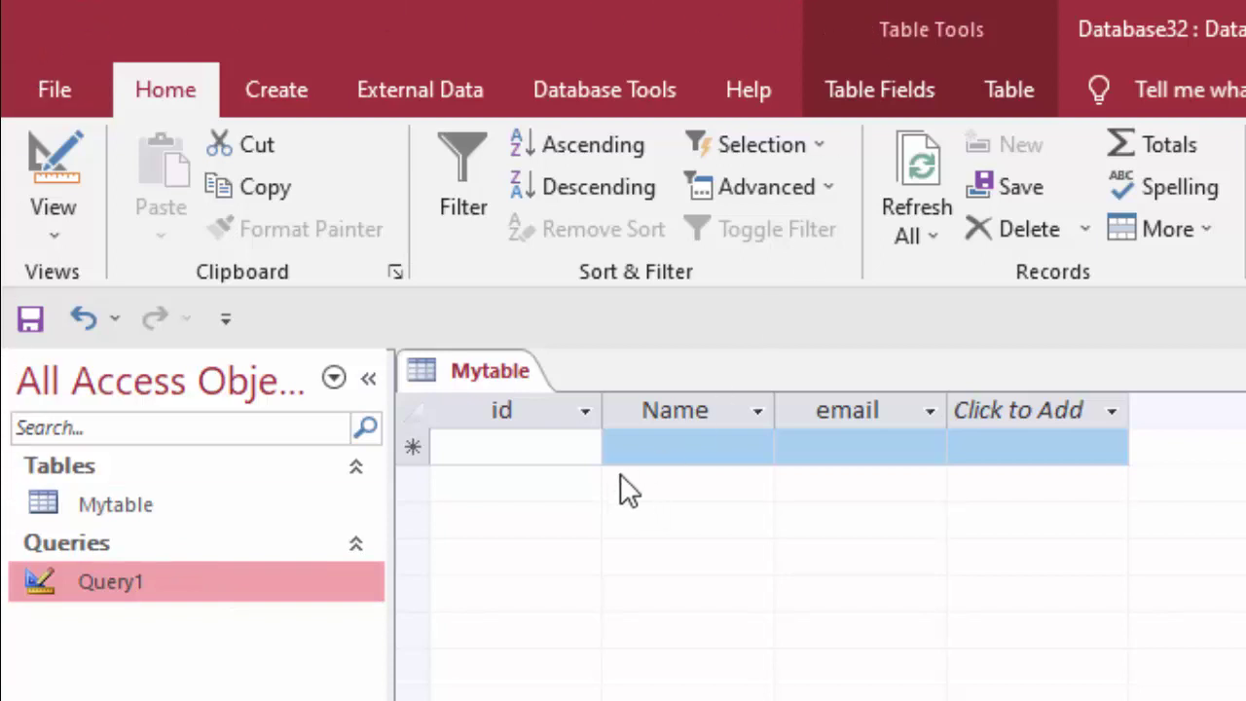
{"action": "left_click", "coordinate": [827, 446]}
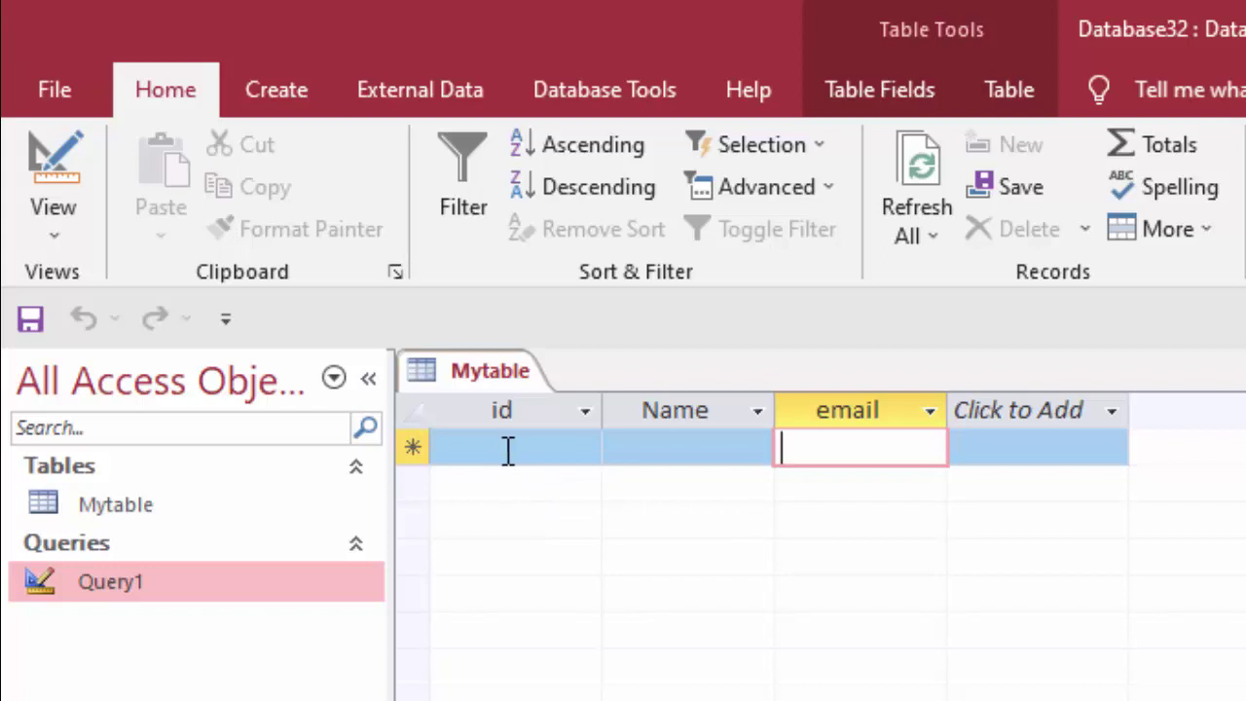
{"action": "right_click", "coordinate": [444, 354]}
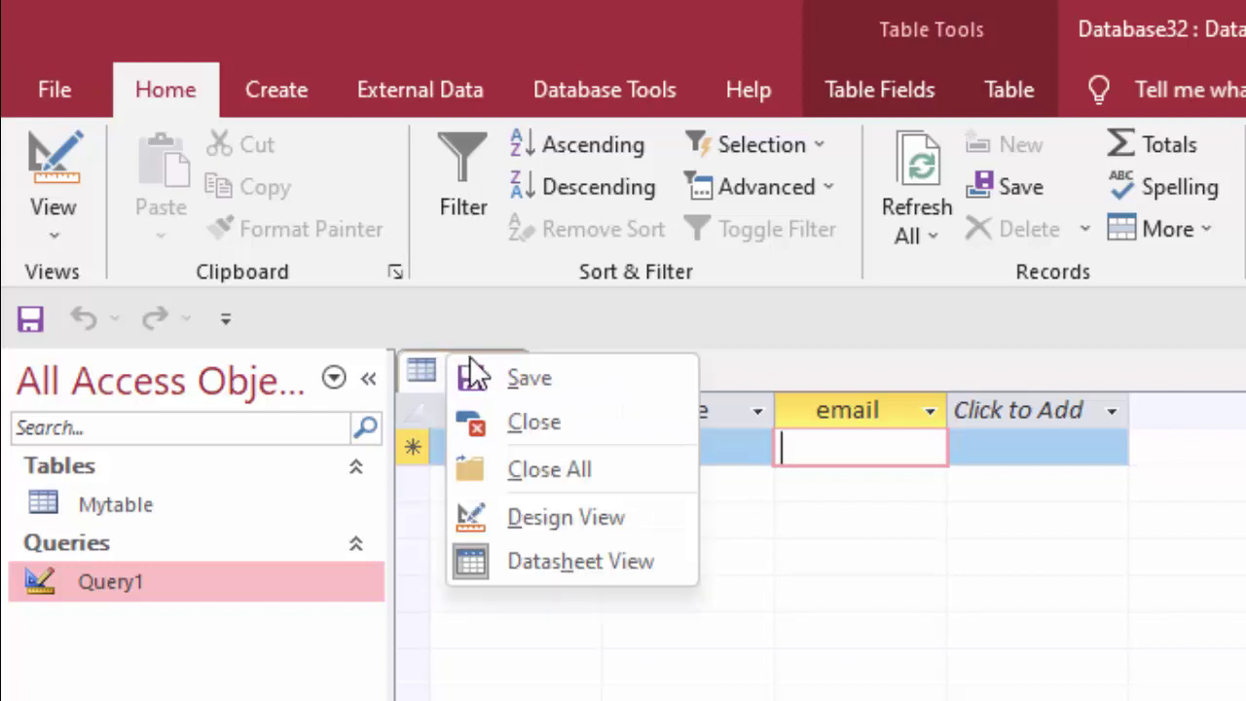
{"action": "left_click", "coordinate": [575, 436]}
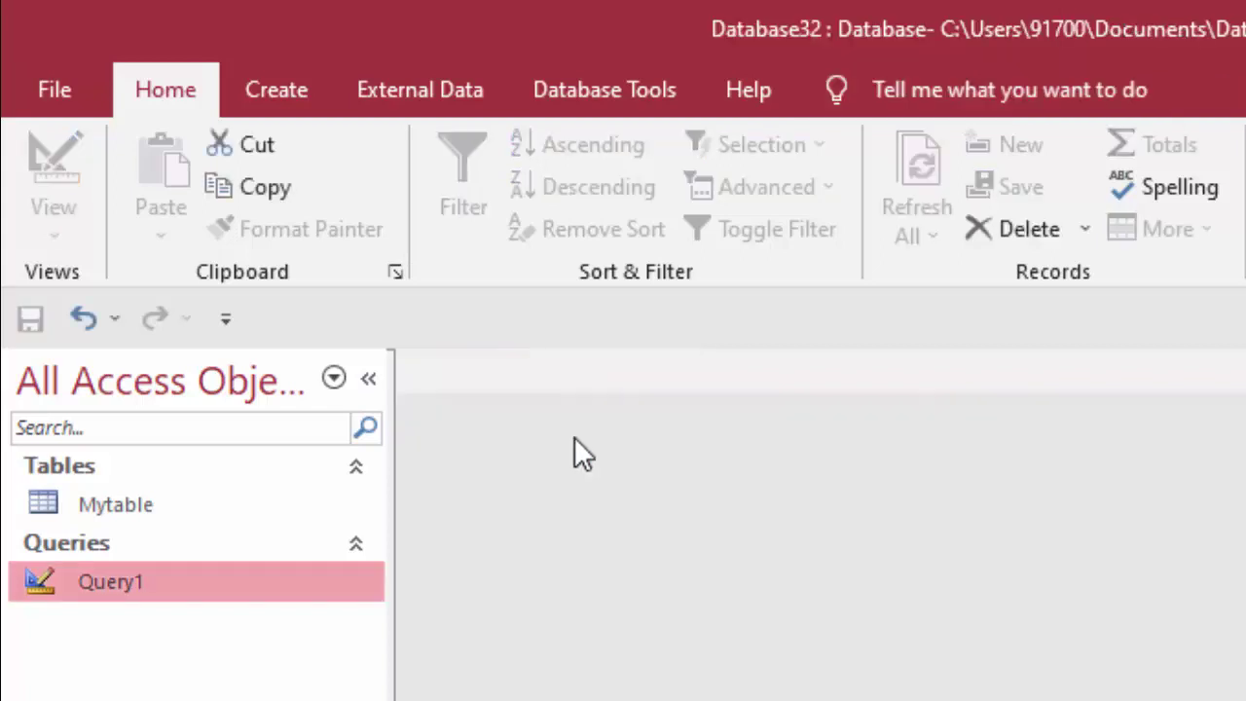
Delete the Mytable table and confirm the deletion.
{"action": "right_click", "coordinate": [197, 508]}
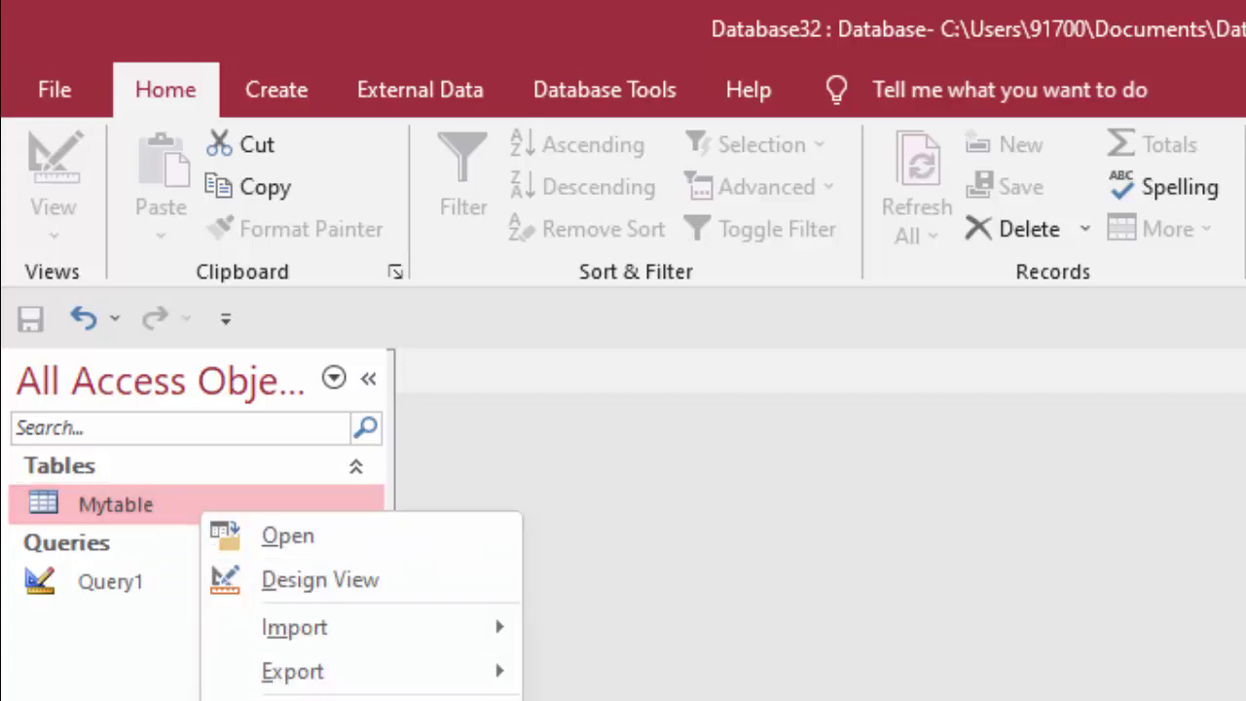
{"action": "key", "text": "Delete"}
{"action": "key", "text": "Return"}
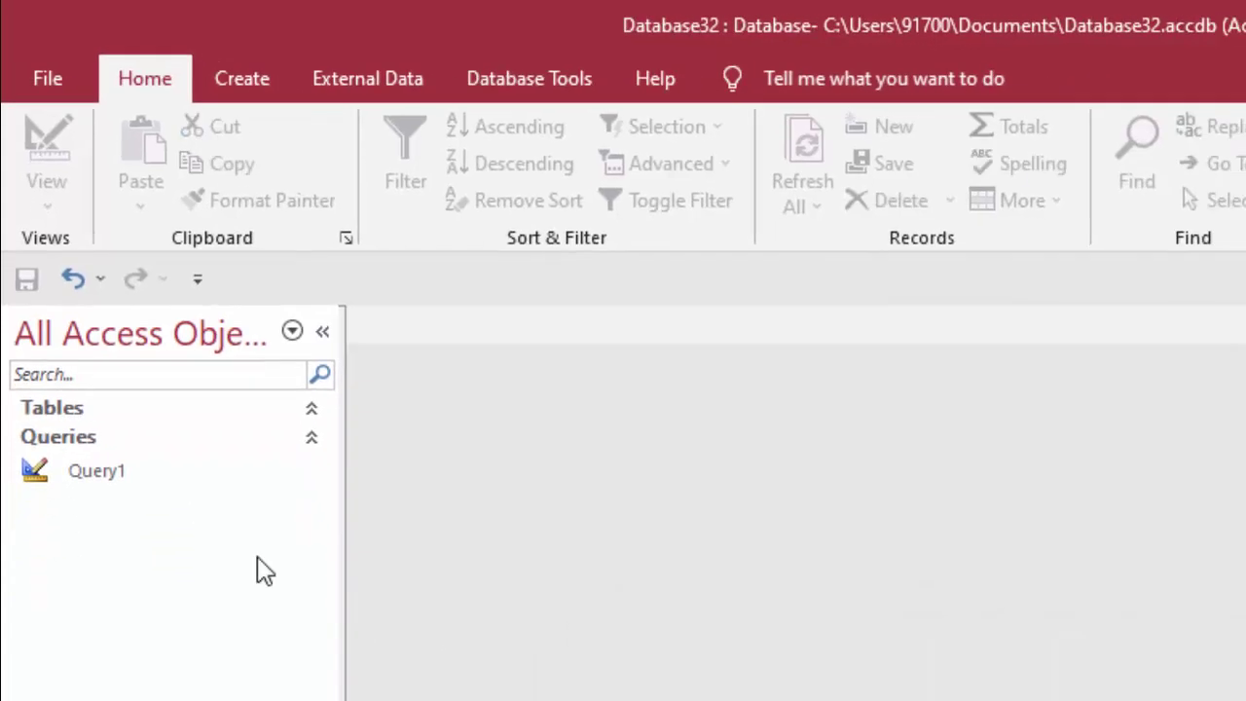
{"action": "left_click", "coordinate": [124, 349]}
Delete Query1 and confirm, leaving the database empty.
{"action": "right_click", "coordinate": [124, 348]}
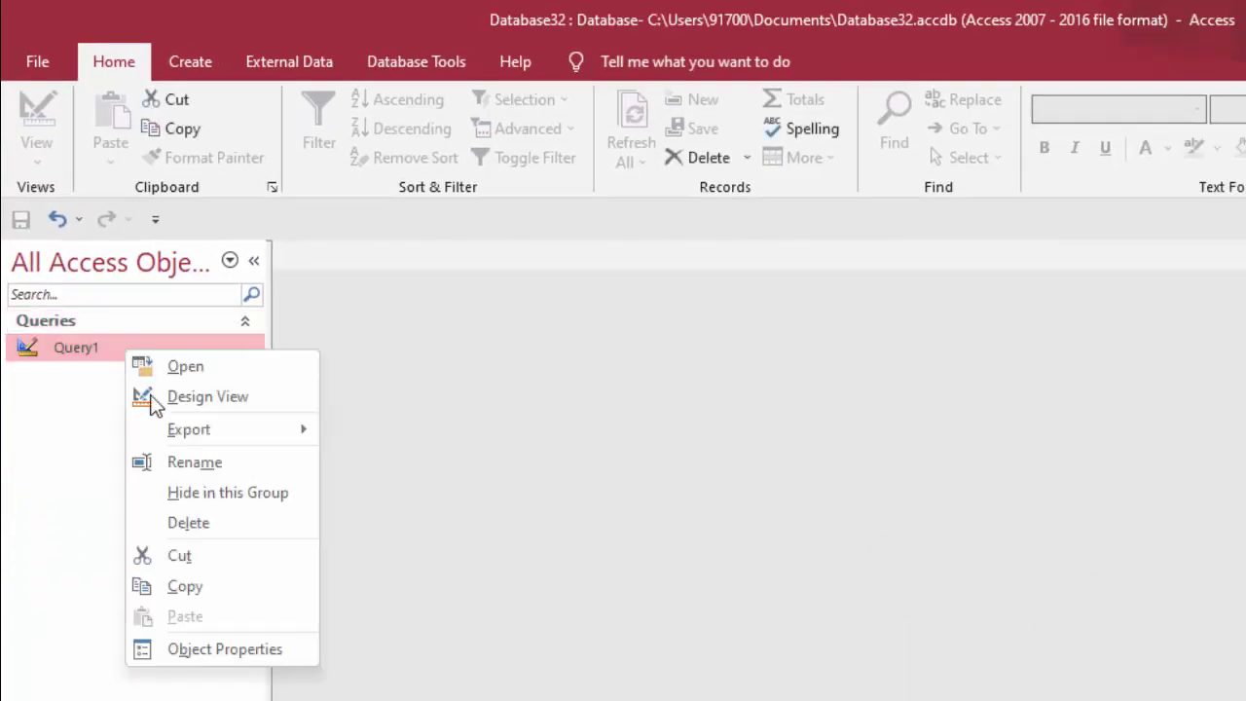
{"action": "left_click", "coordinate": [201, 520]}
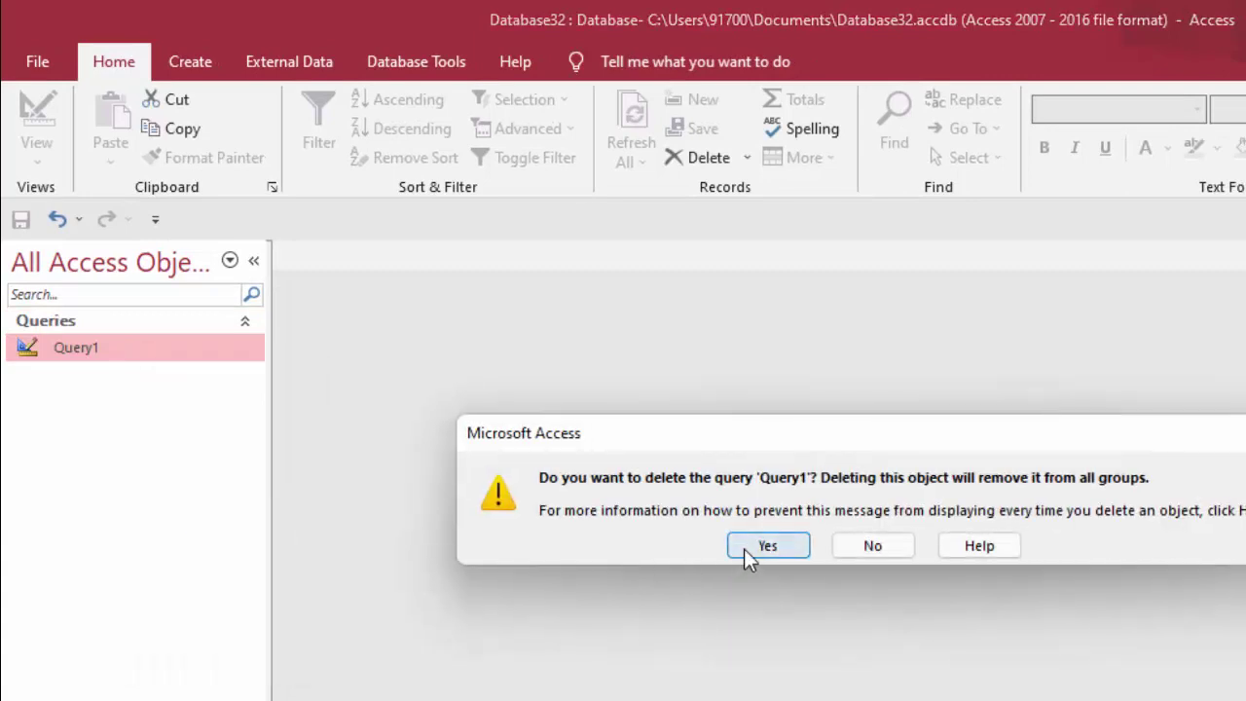
{"action": "left_click", "coordinate": [745, 547]}
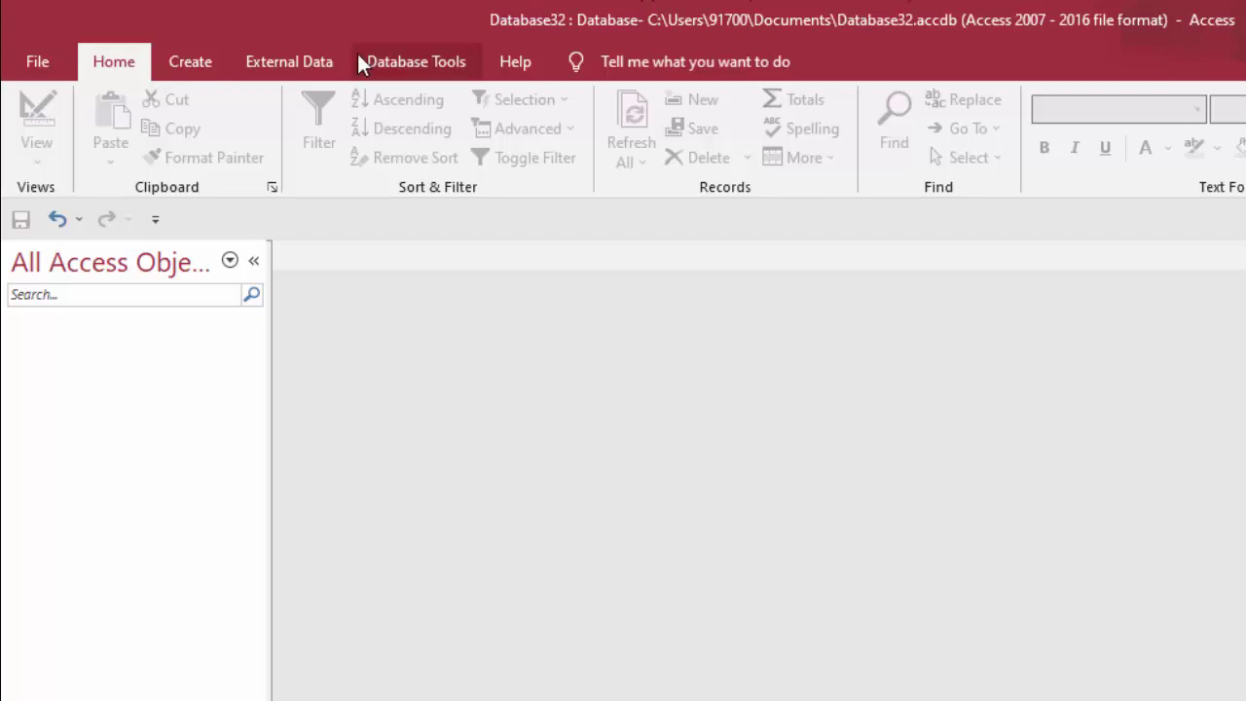
Create a blank Query Design with no tables and switch it to SQL view.
{"action": "left_click", "coordinate": [211, 76]}
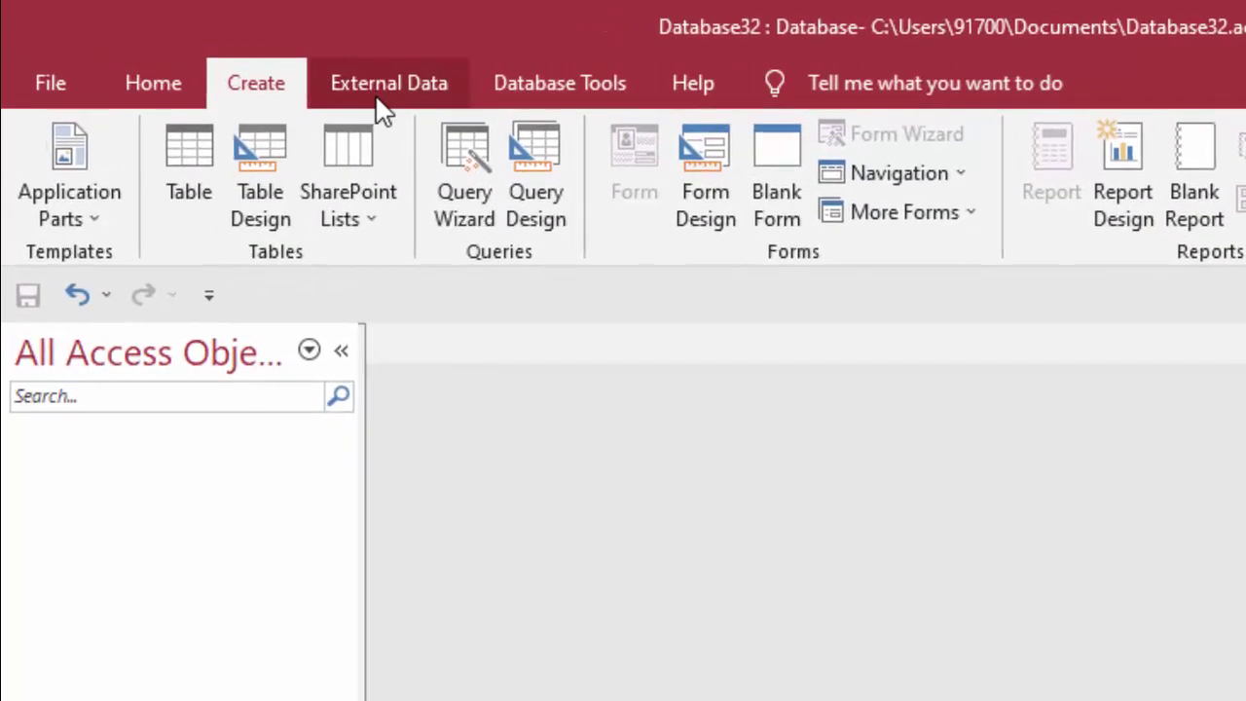
{"action": "left_click", "coordinate": [530, 194]}
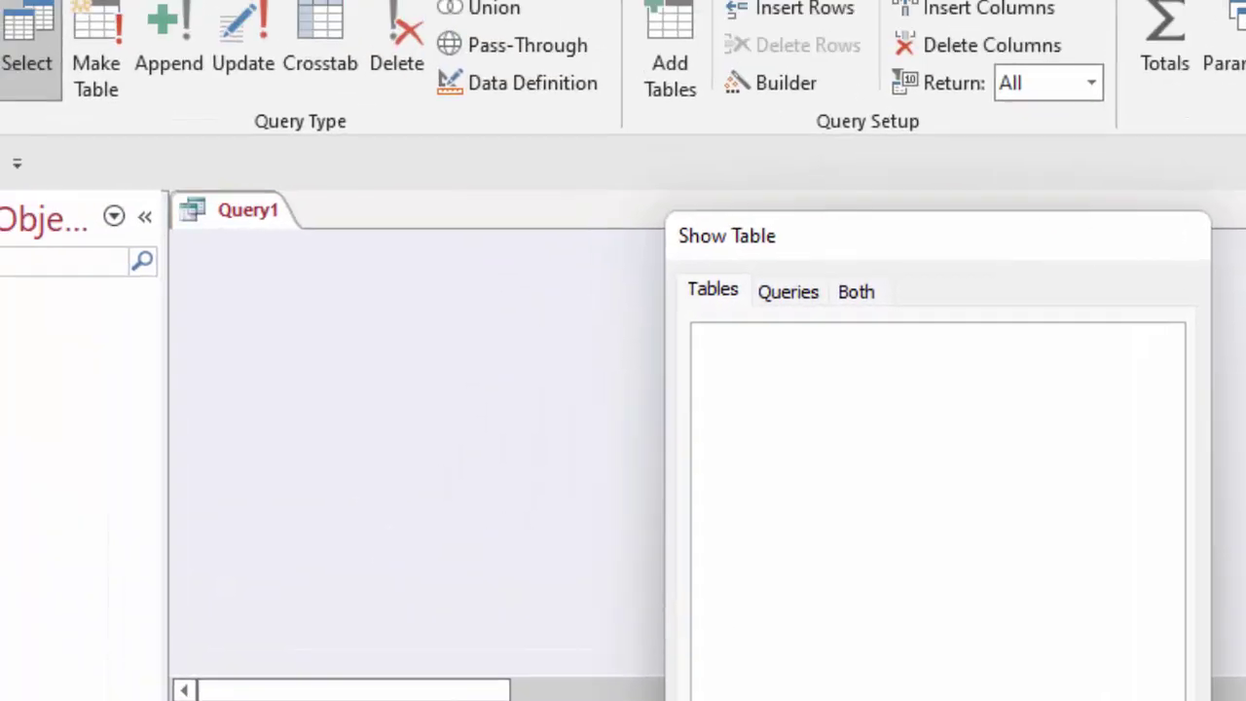
{"action": "left_click", "coordinate": [855, 700]}
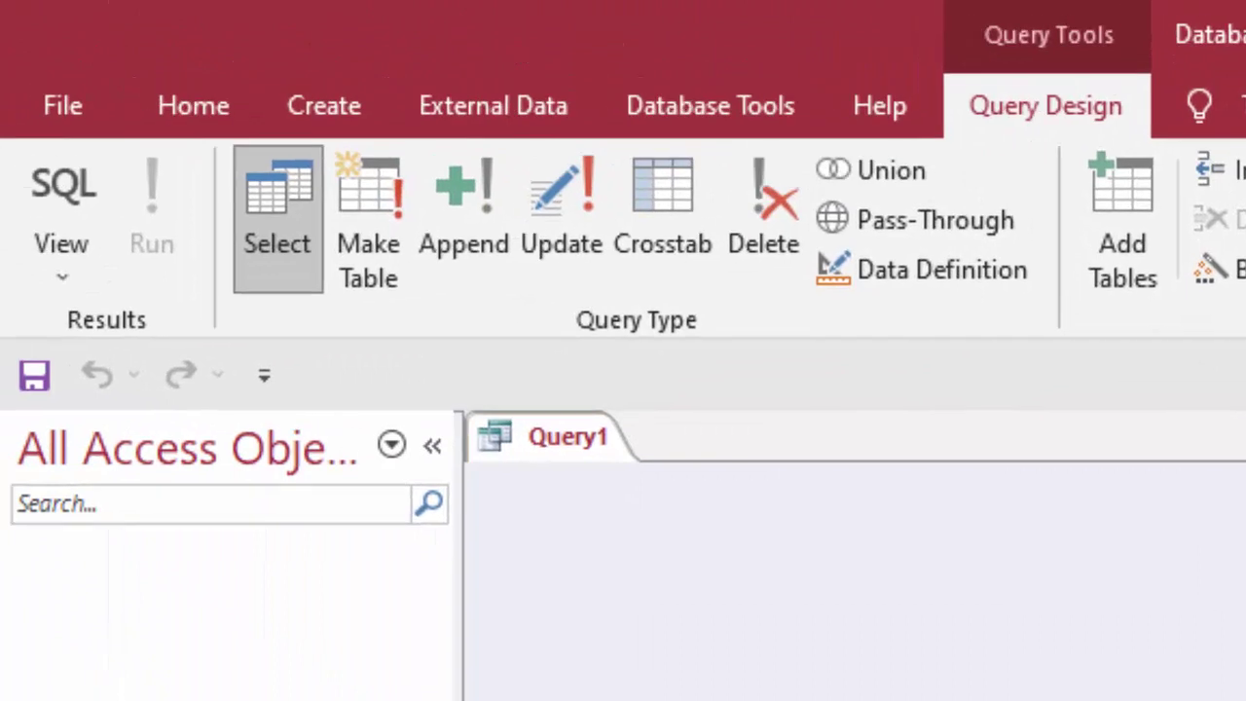
{"action": "left_click", "coordinate": [56, 178]}
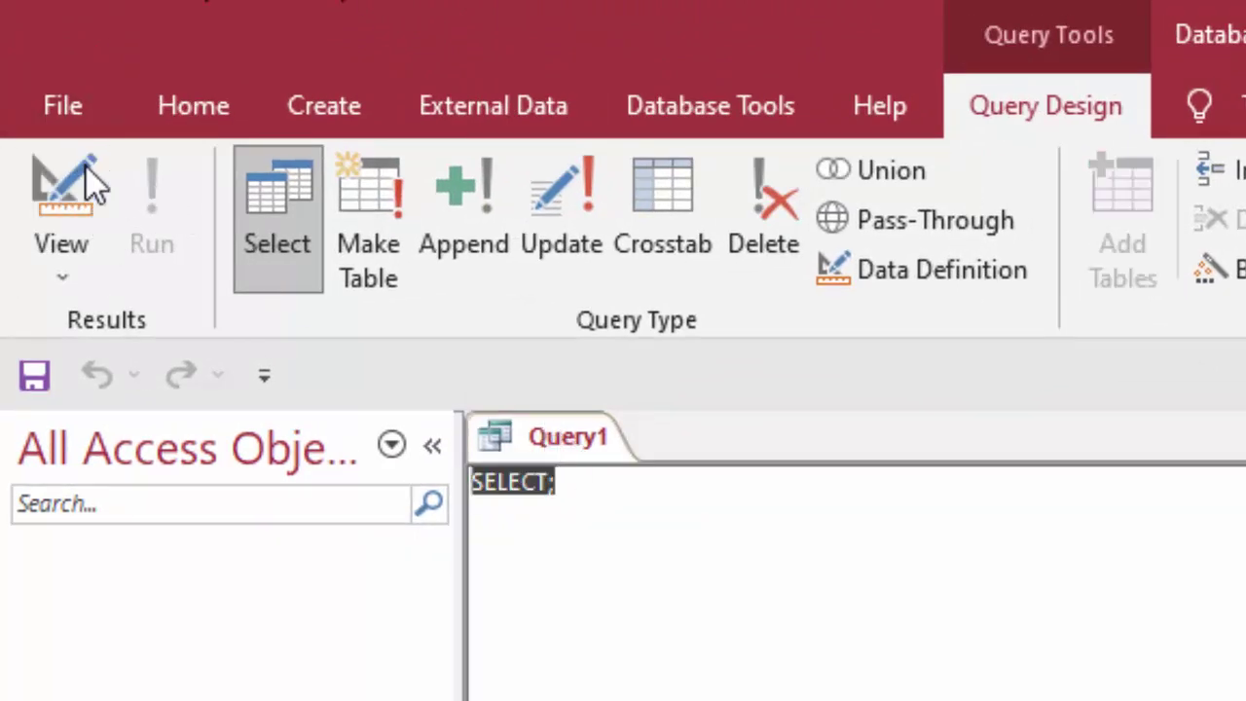
Replace SELECT; with 'Create table MyT( Roll_Number int primary key, Name text )'.
{"action": "key", "text": "Delete"}
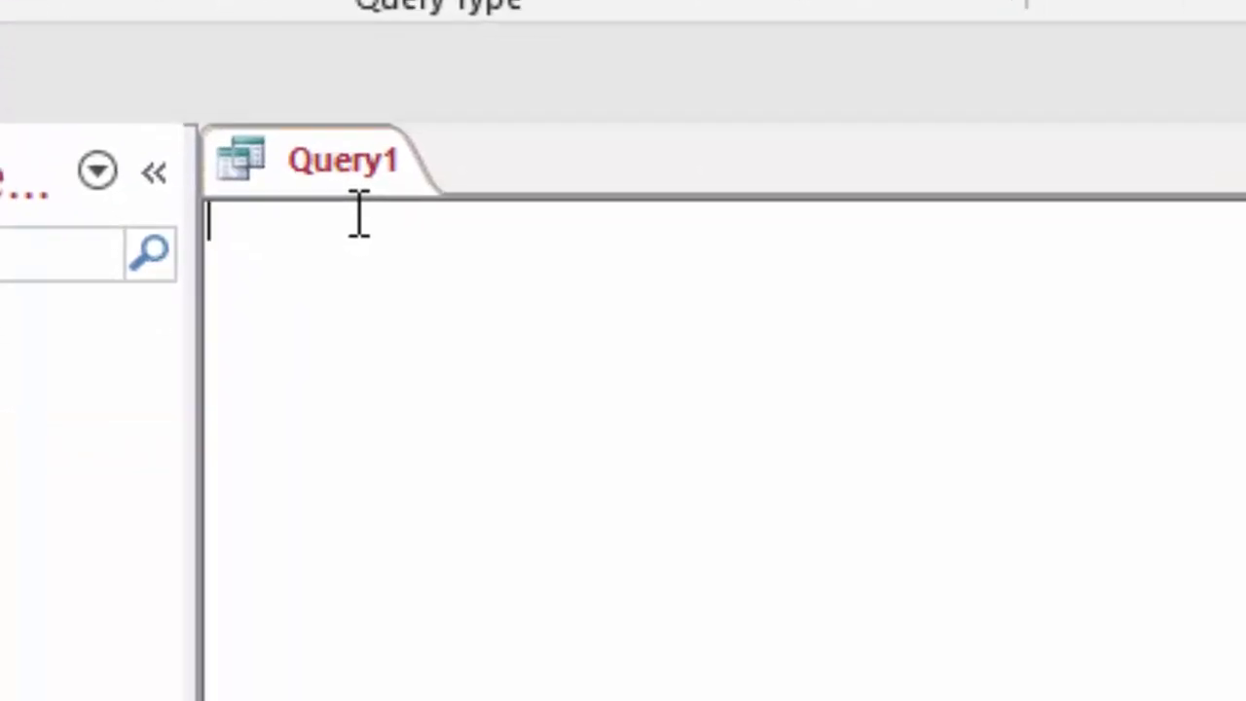
{"action": "type", "text": "Creat"}
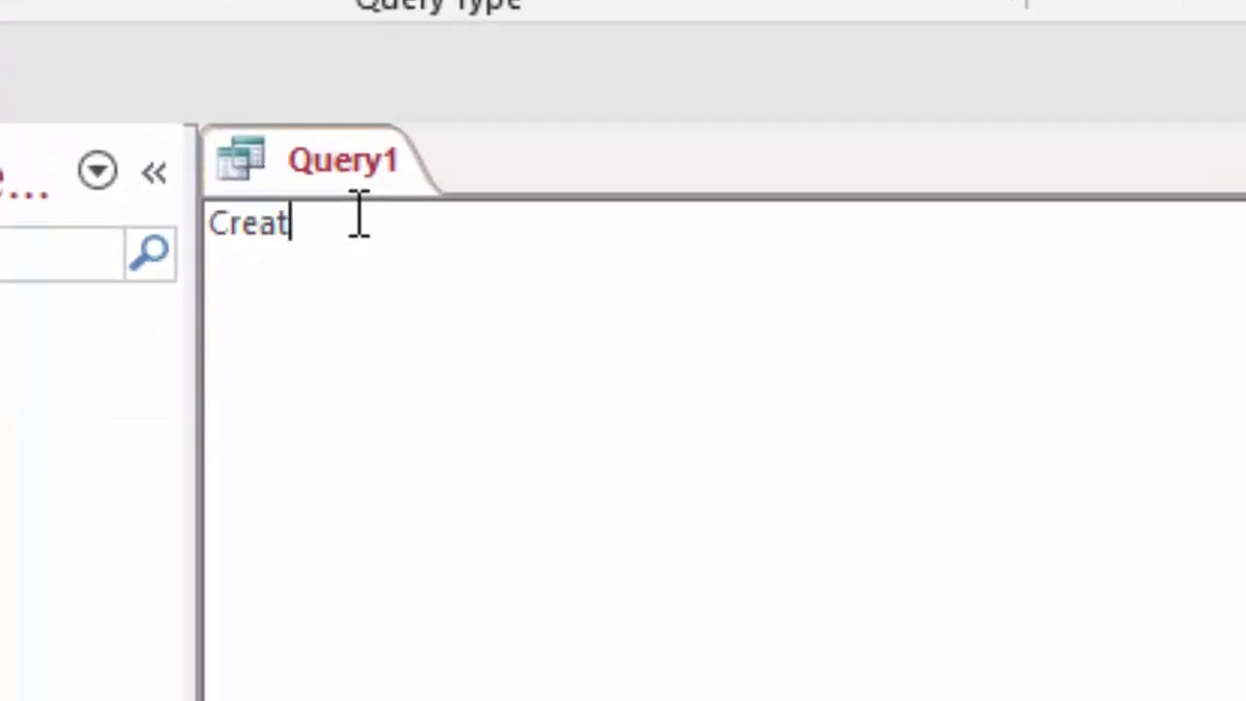
{"action": "type", "text": "e tab"}
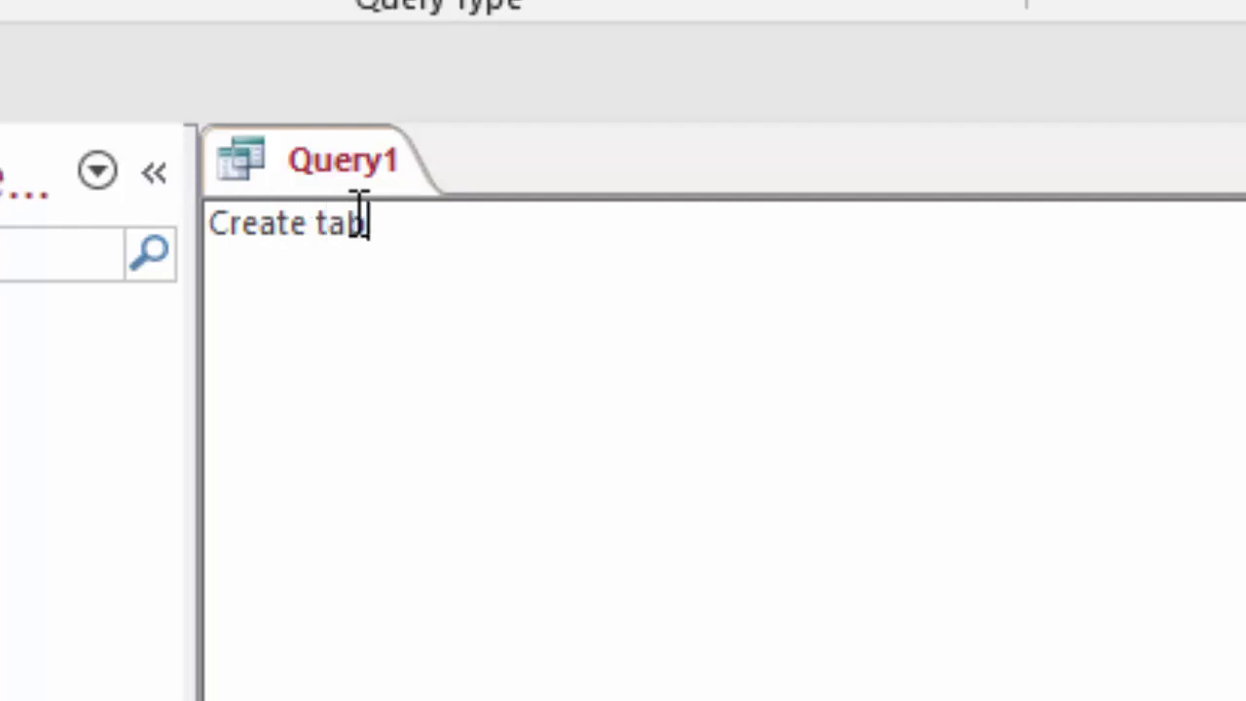
{"action": "type", "text": "le "}
{"action": "type", "text": "My"}
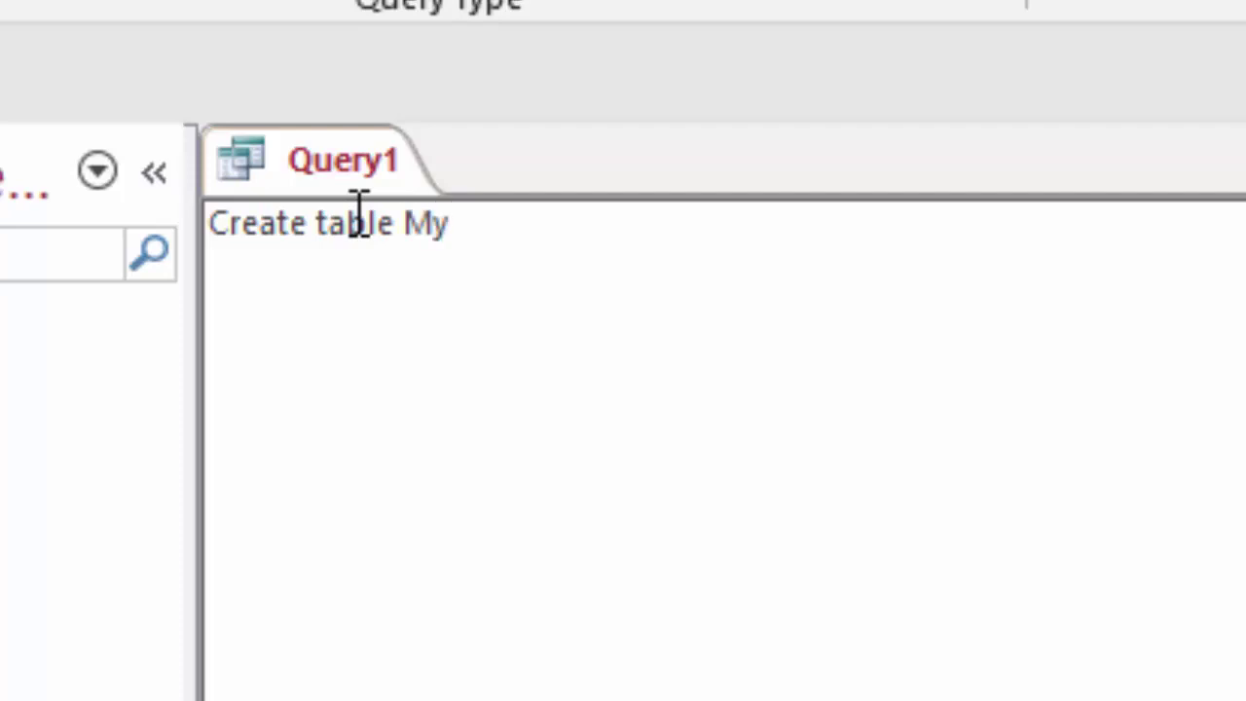
{"action": "type", "text": "T"}
{"action": "type", "text": "("}
{"action": "key", "text": "Return"}
{"action": "type", "text": "Rol"}
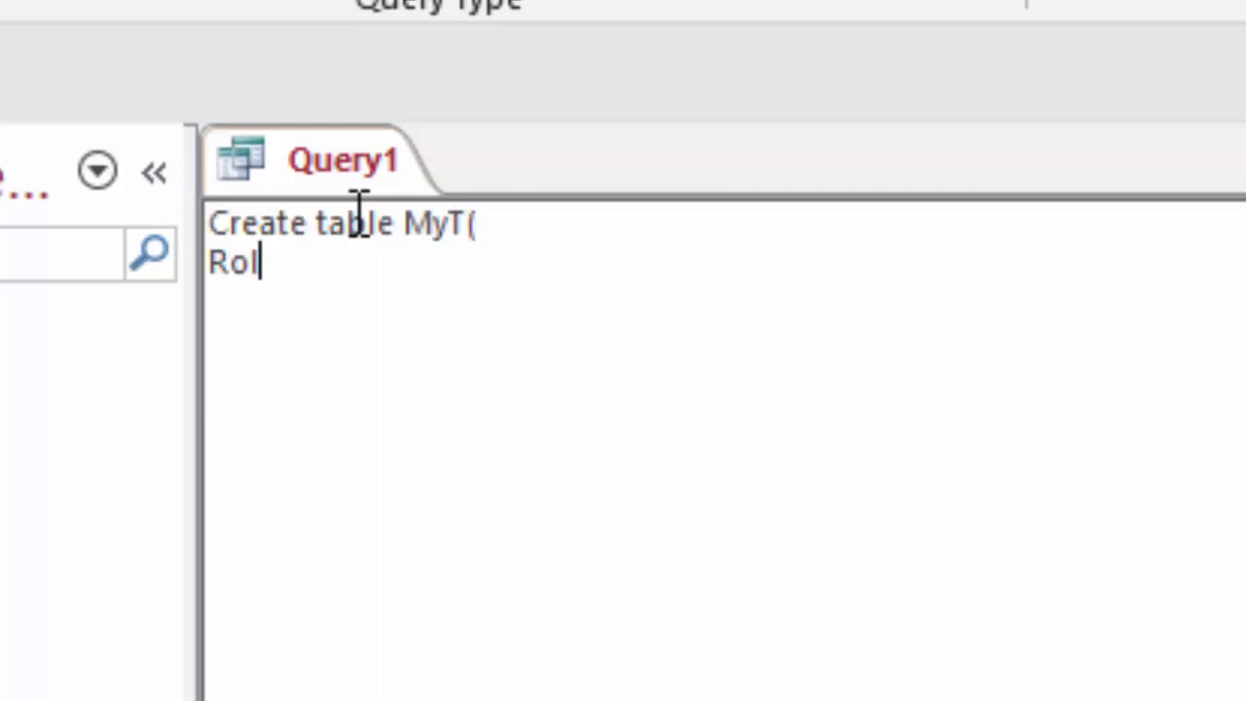
{"action": "type", "text": "l_"}
{"action": "type", "text": "Numb"}
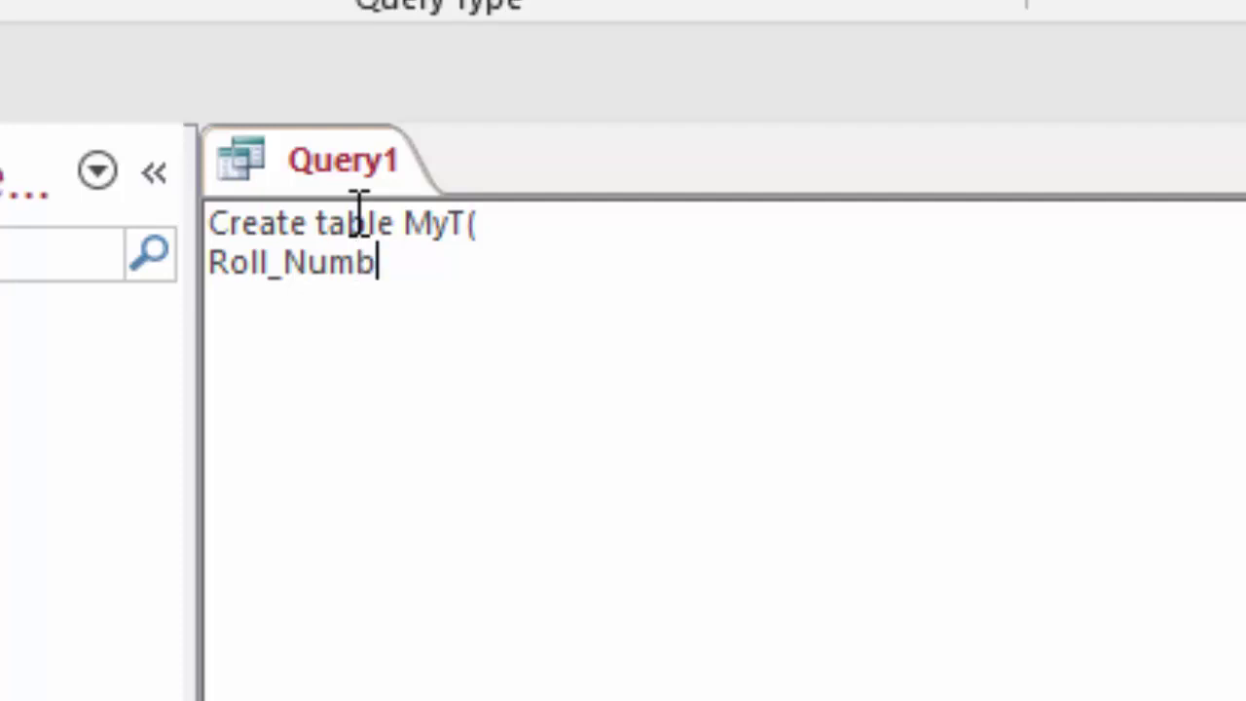
{"action": "type", "text": "er"}
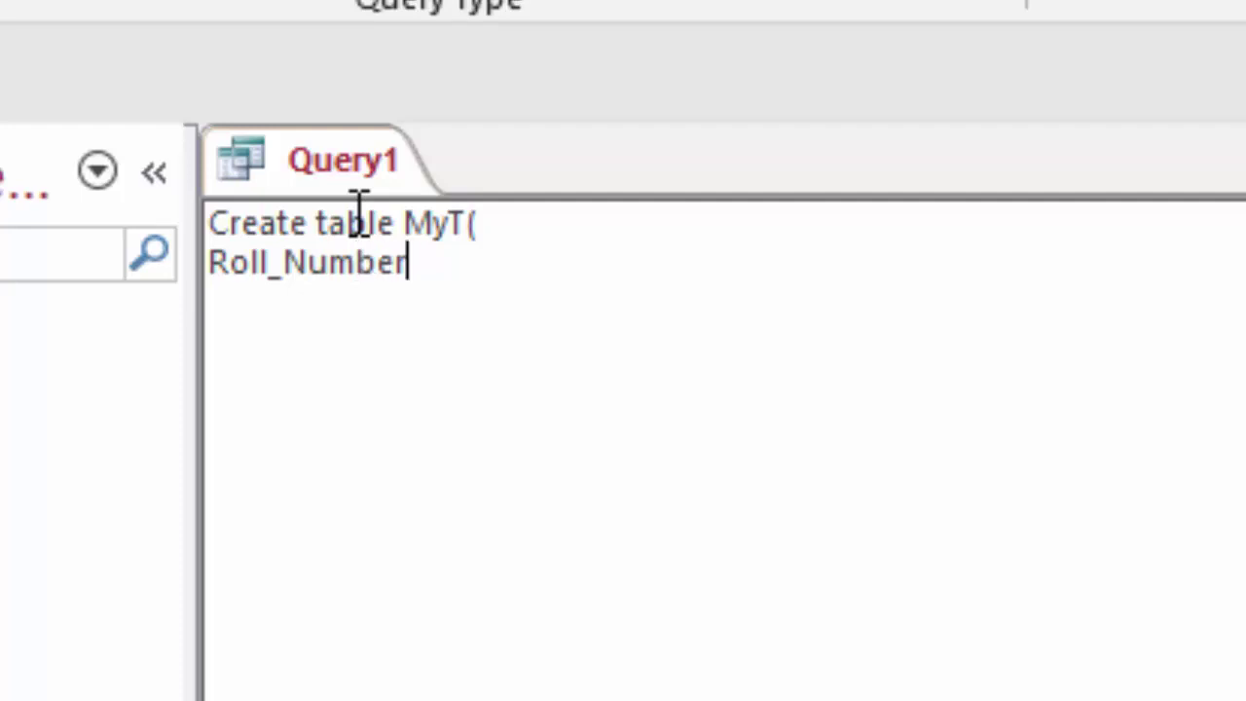
{"action": "type", "text": " i"}
{"action": "type", "text": "nt"}
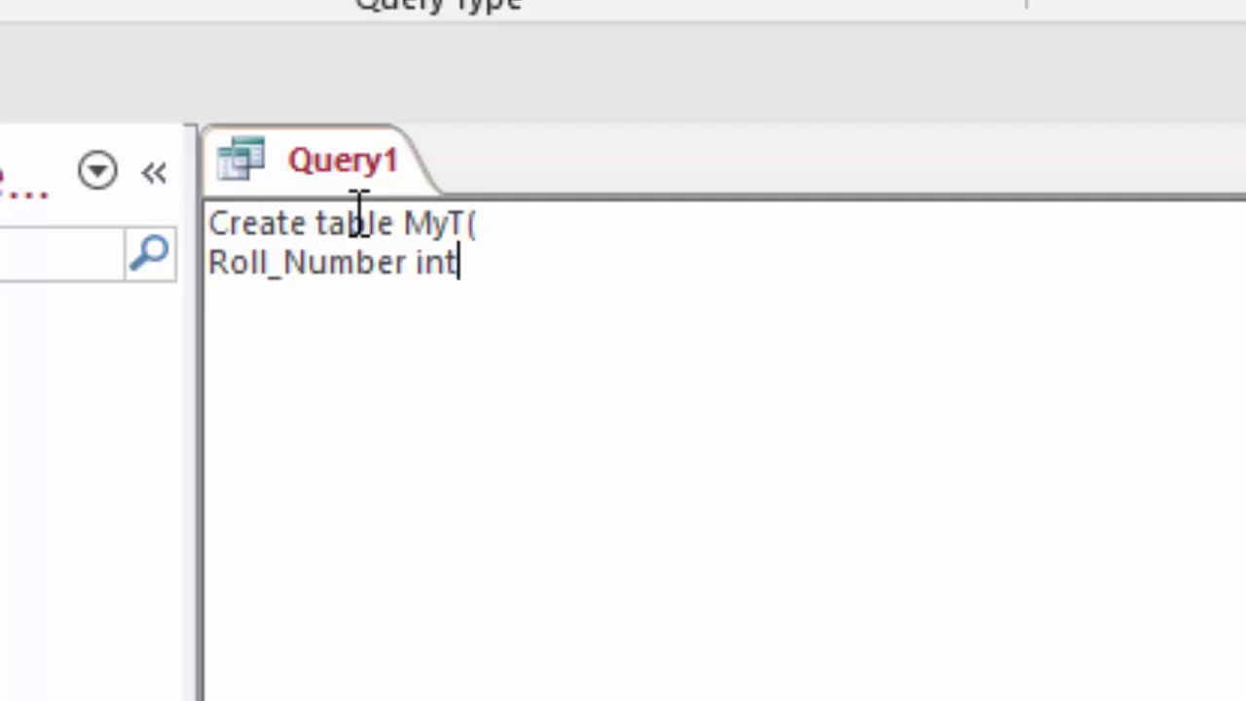
{"action": "type", "text": ","}
{"action": "key", "text": "BackSpace"}
{"action": "type", "text": "prima"}
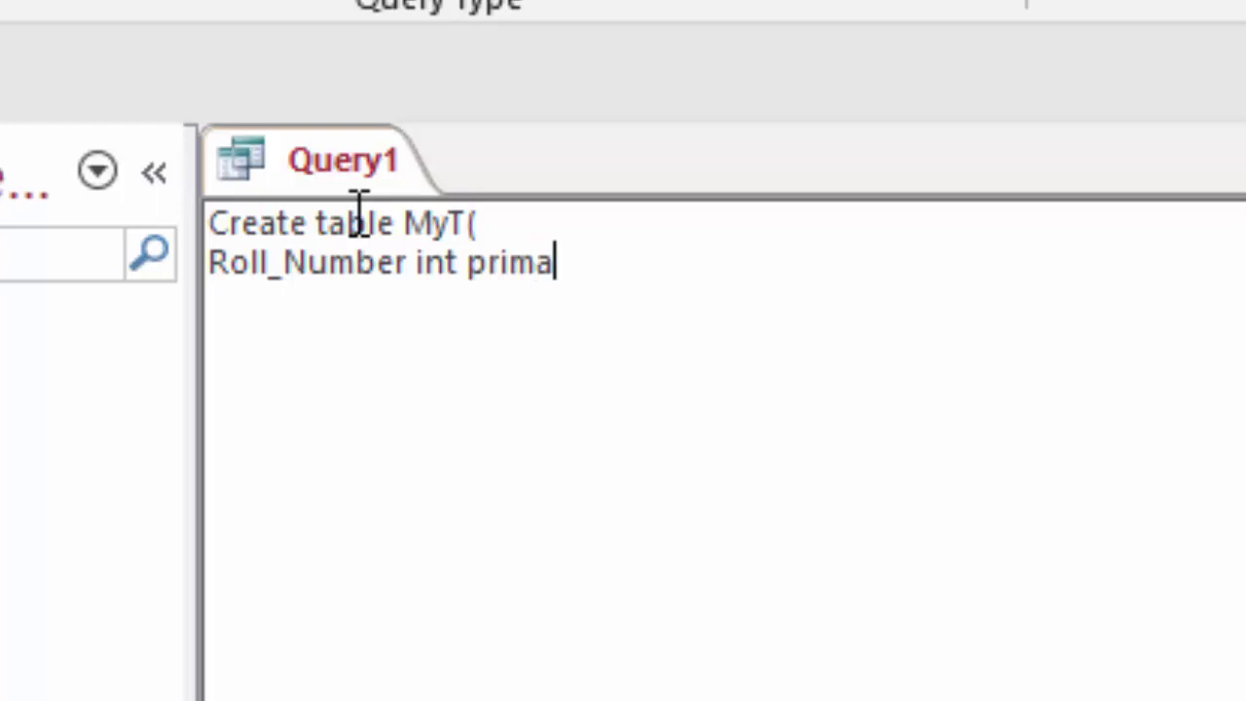
{"action": "type", "text": "ry ke"}
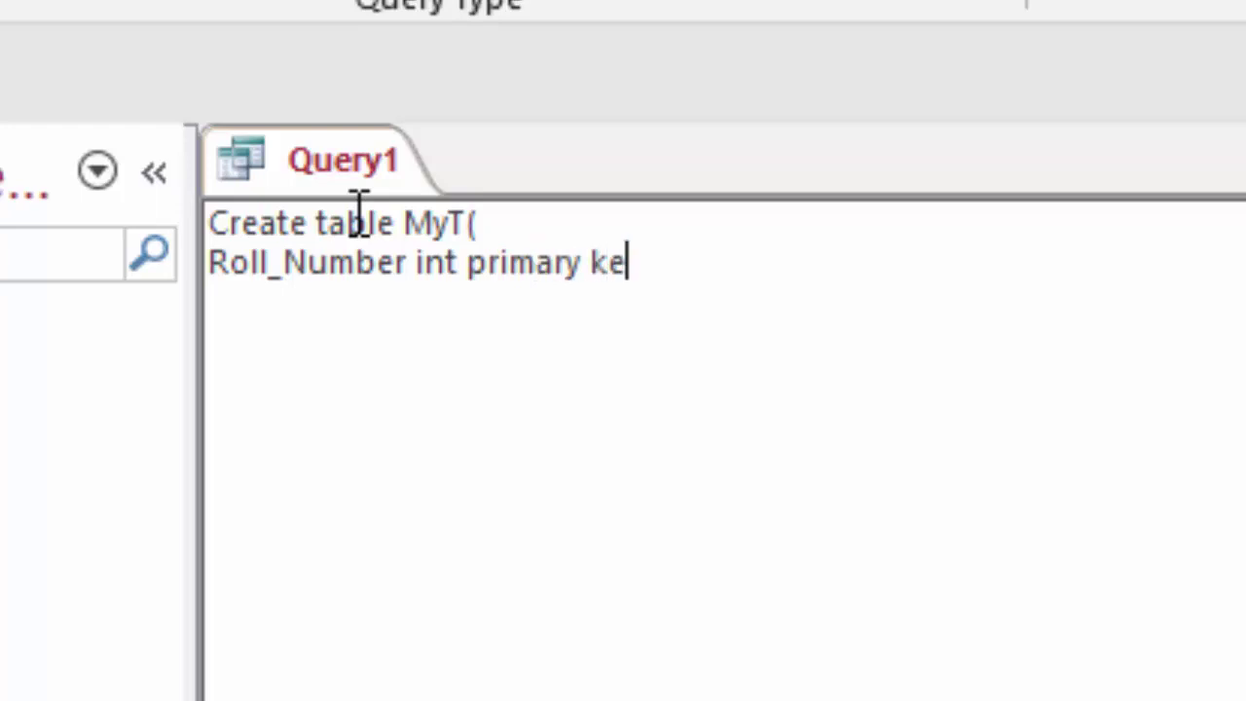
{"action": "type", "text": "y"}
{"action": "type", "text": ","}
{"action": "type", "text": "N"}
{"action": "type", "text": "am"}
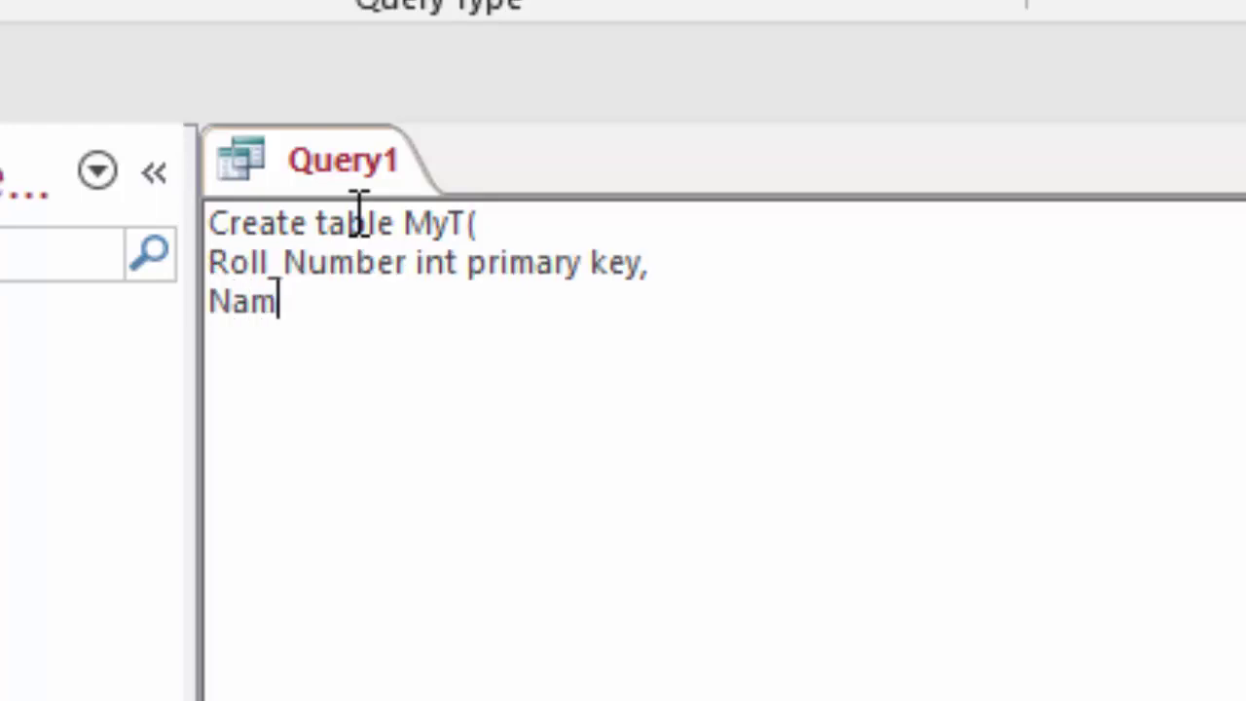
{"action": "type", "text": "e"}
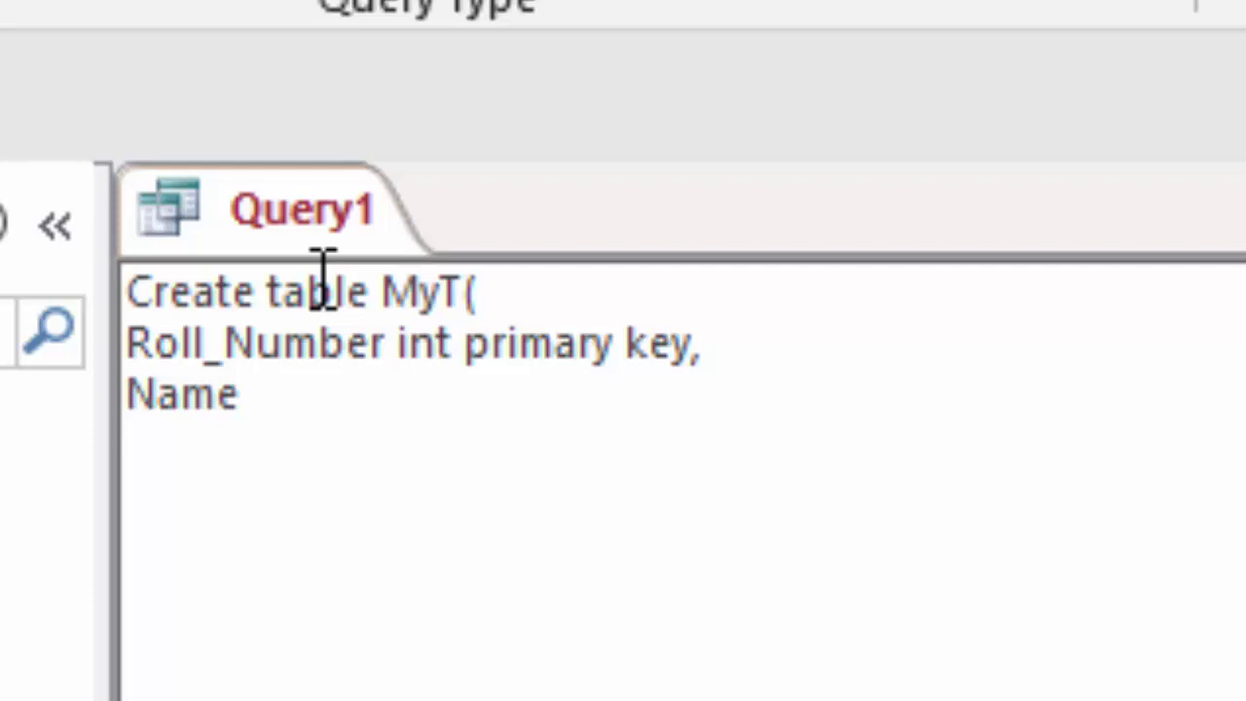
{"action": "type", "text": "text"}
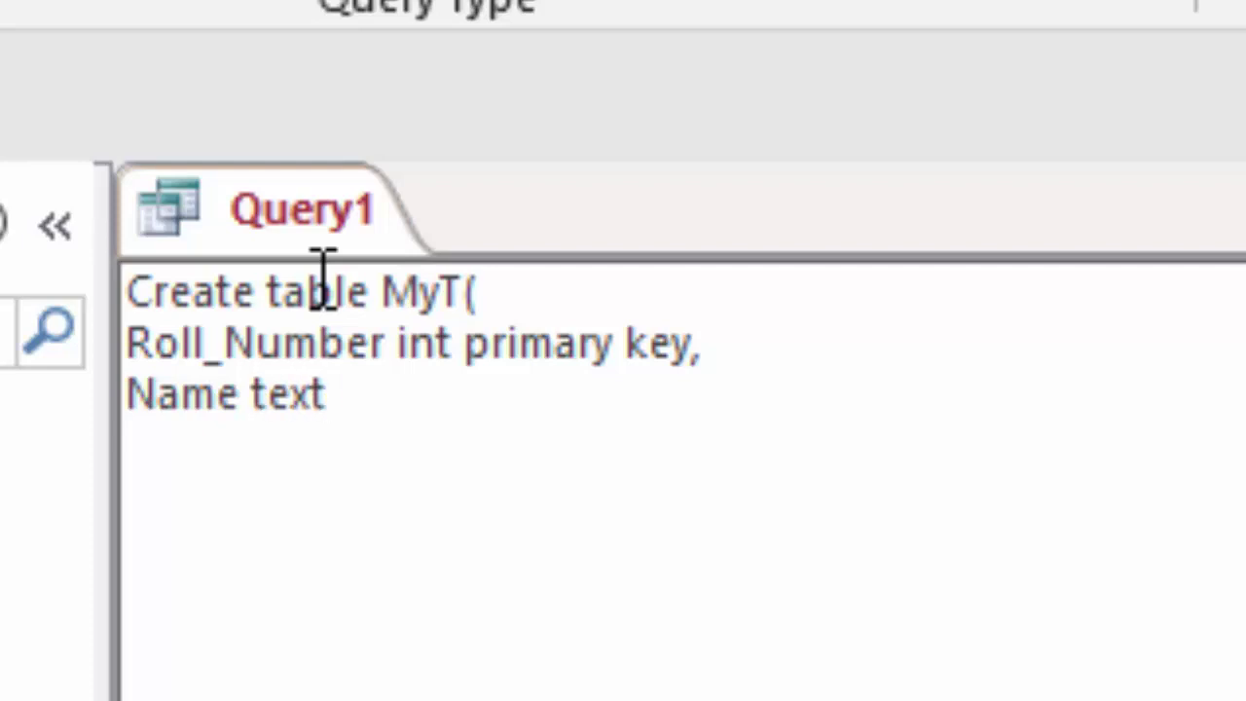
{"action": "key", "text": "Return"}
{"action": "type", "text": ")"}
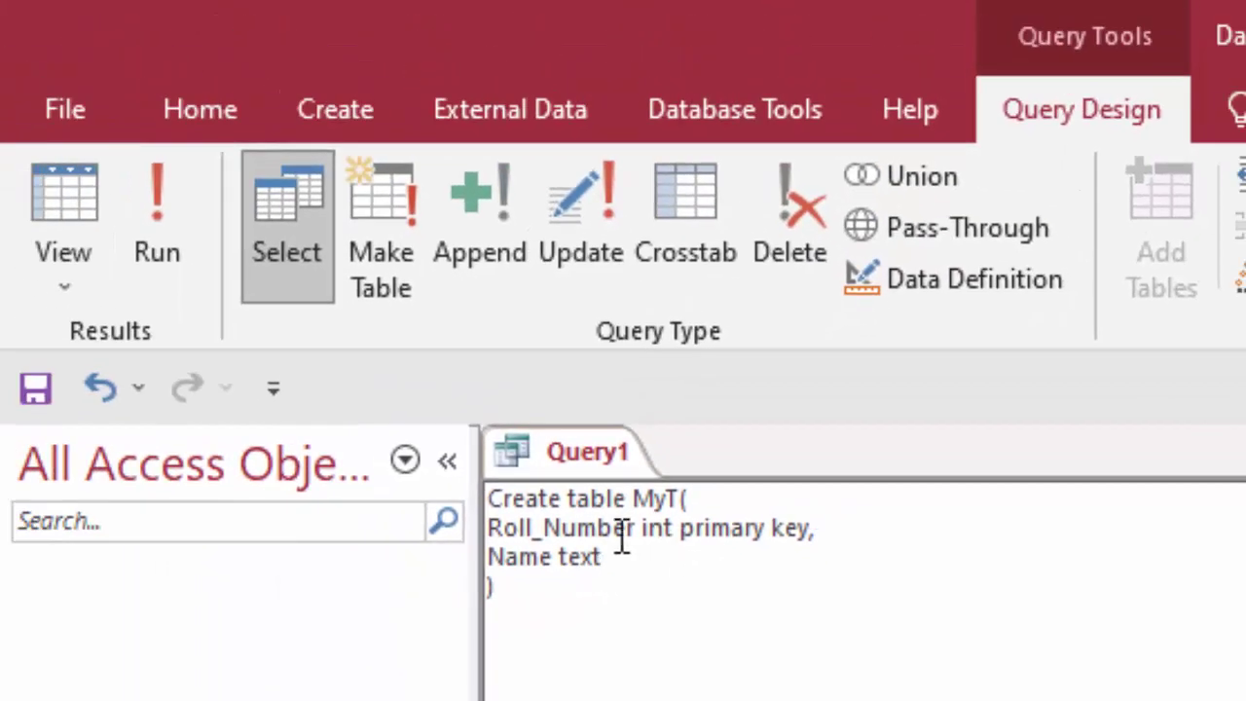
Run the query, open the new MyT table and widen its Roll_Number column.
{"action": "left_click", "coordinate": [199, 199]}
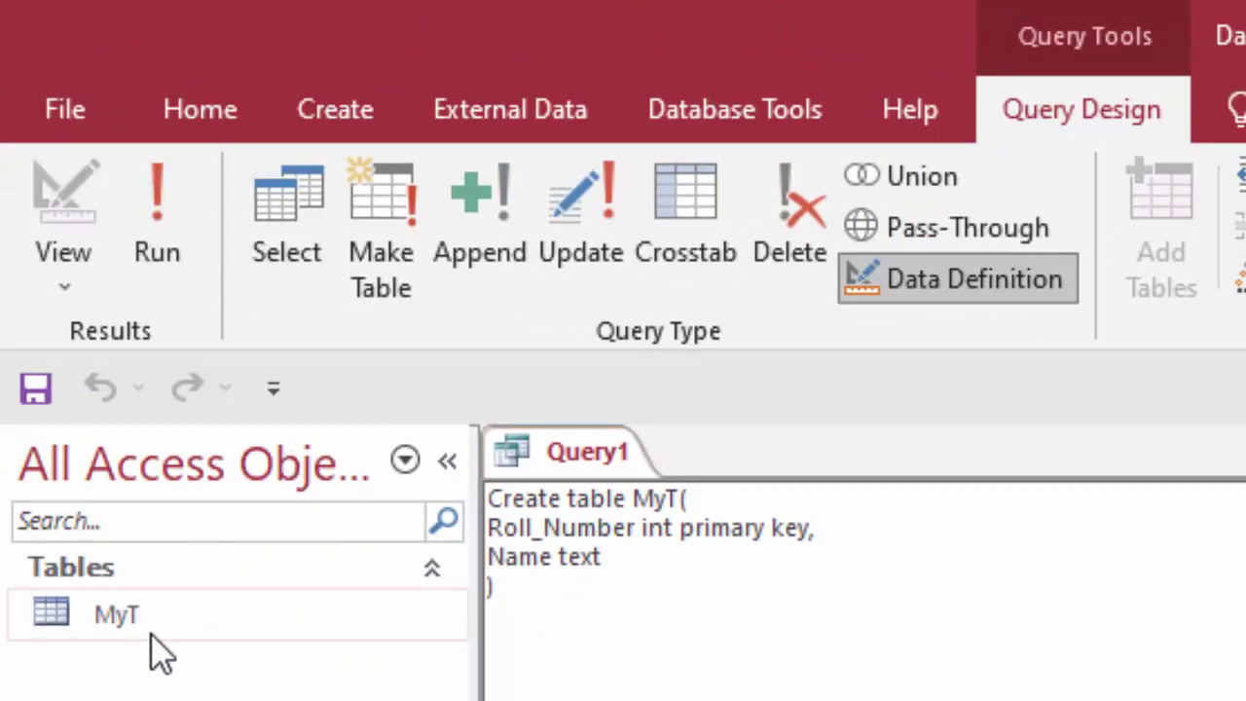
{"action": "left_click", "coordinate": [192, 611]}
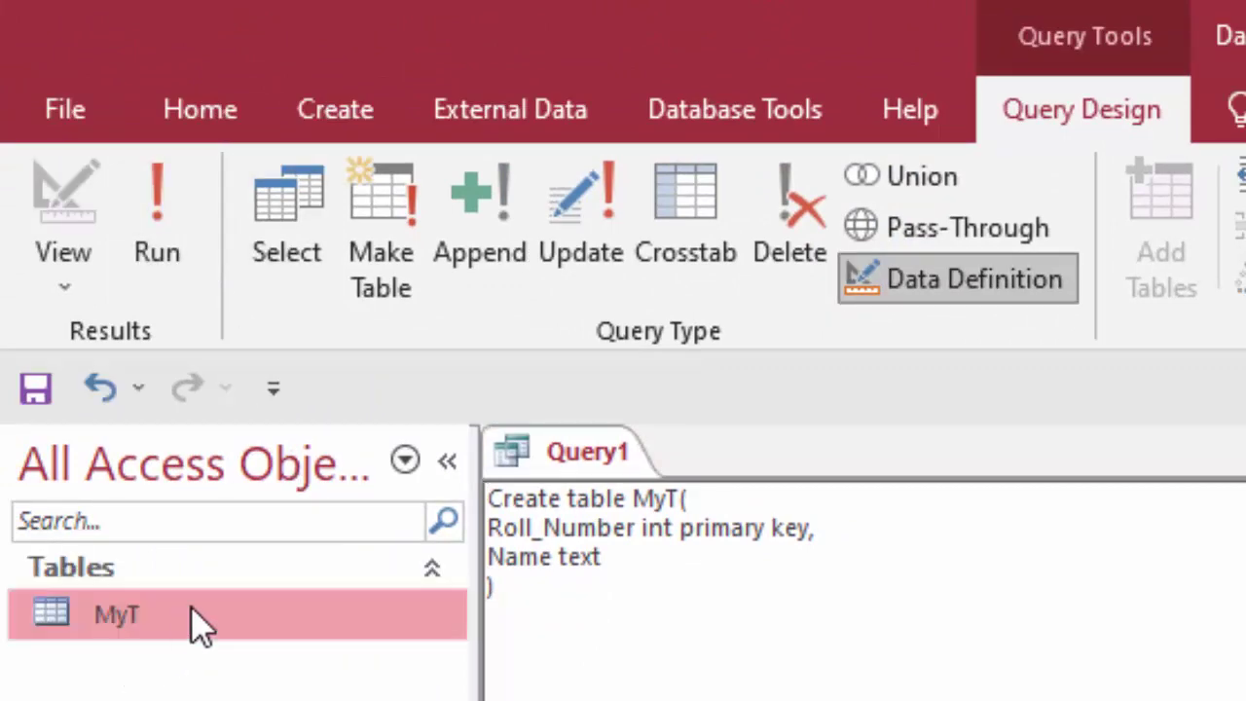
{"action": "double_click", "coordinate": [191, 608]}
{"action": "left_click_drag", "start_coordinate": [736, 489], "coordinate": [801, 597]}
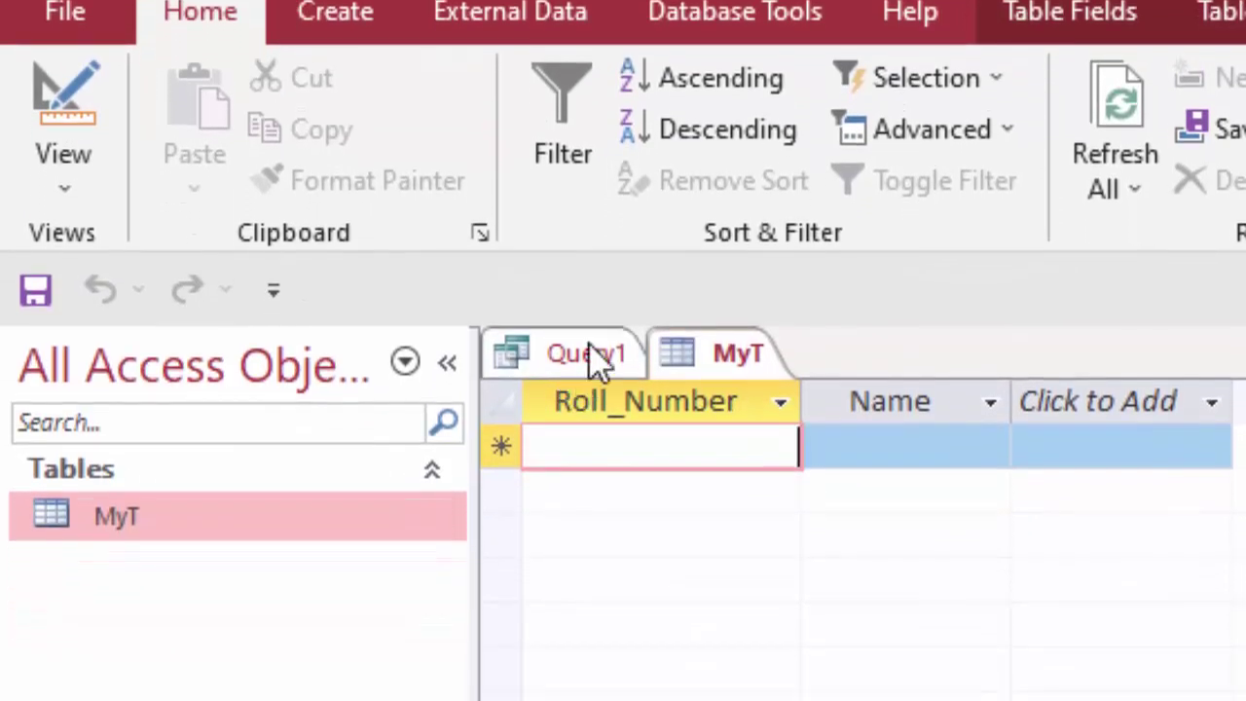
Save the query as Query1 and close MyT, keeping the layout changes.
{"action": "right_click", "coordinate": [596, 360]}
{"action": "left_click", "coordinate": [668, 370]}
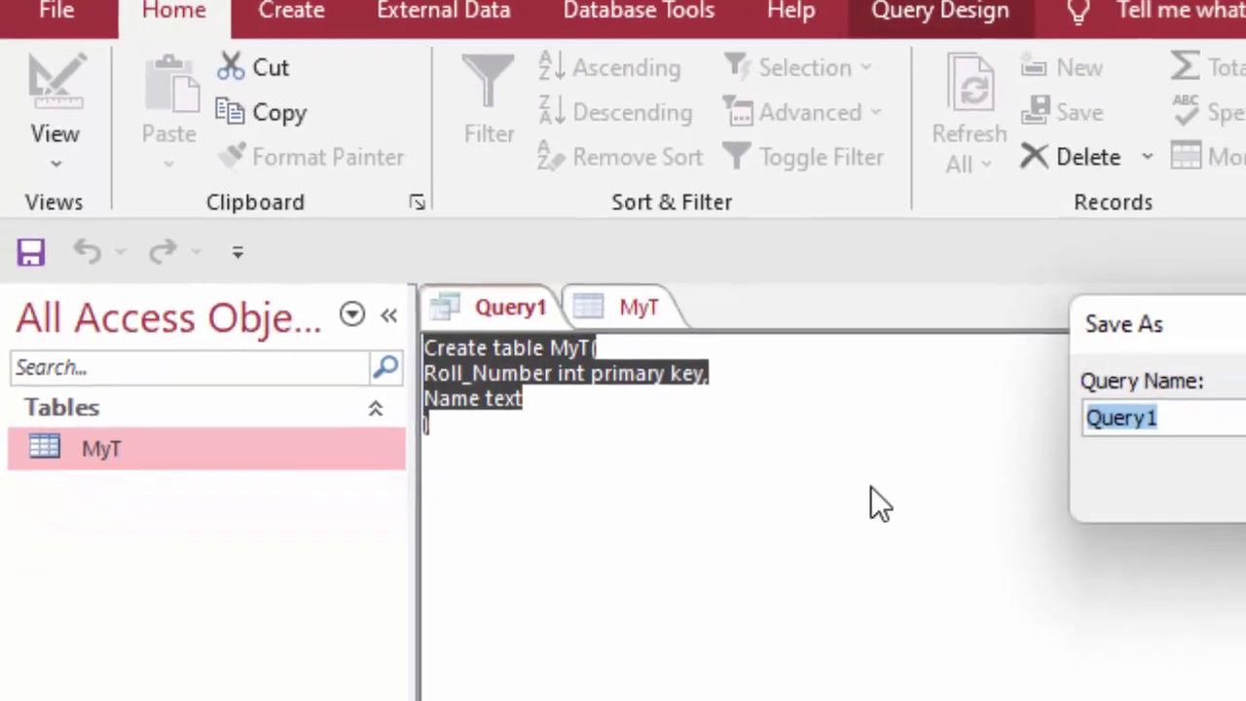
{"action": "left_click", "coordinate": [1071, 397]}
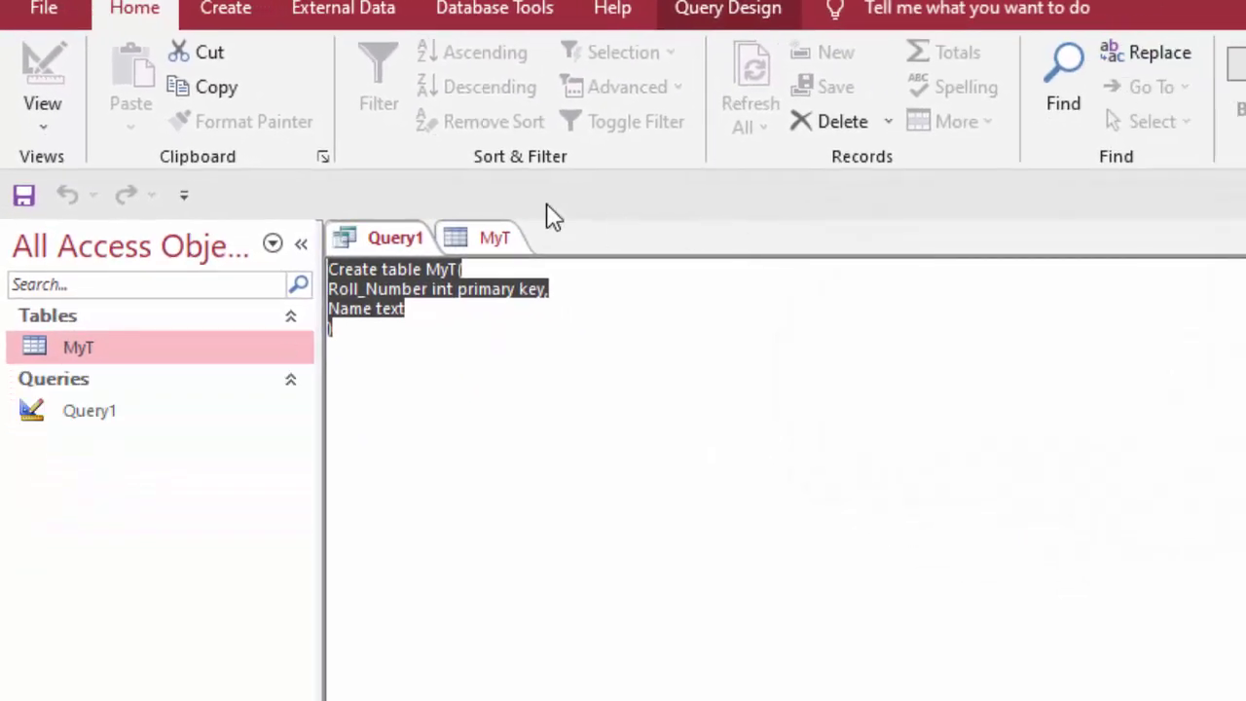
{"action": "right_click", "coordinate": [496, 239]}
{"action": "left_click", "coordinate": [537, 281]}
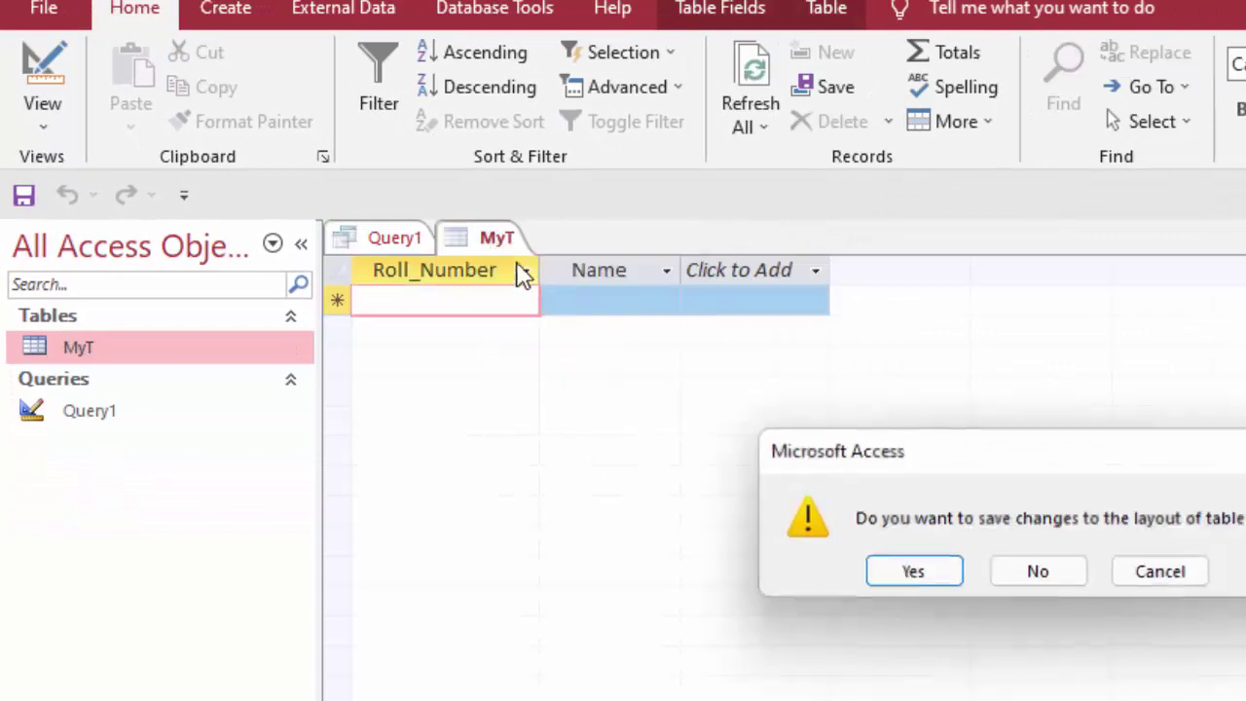
{"action": "left_click", "coordinate": [871, 577]}
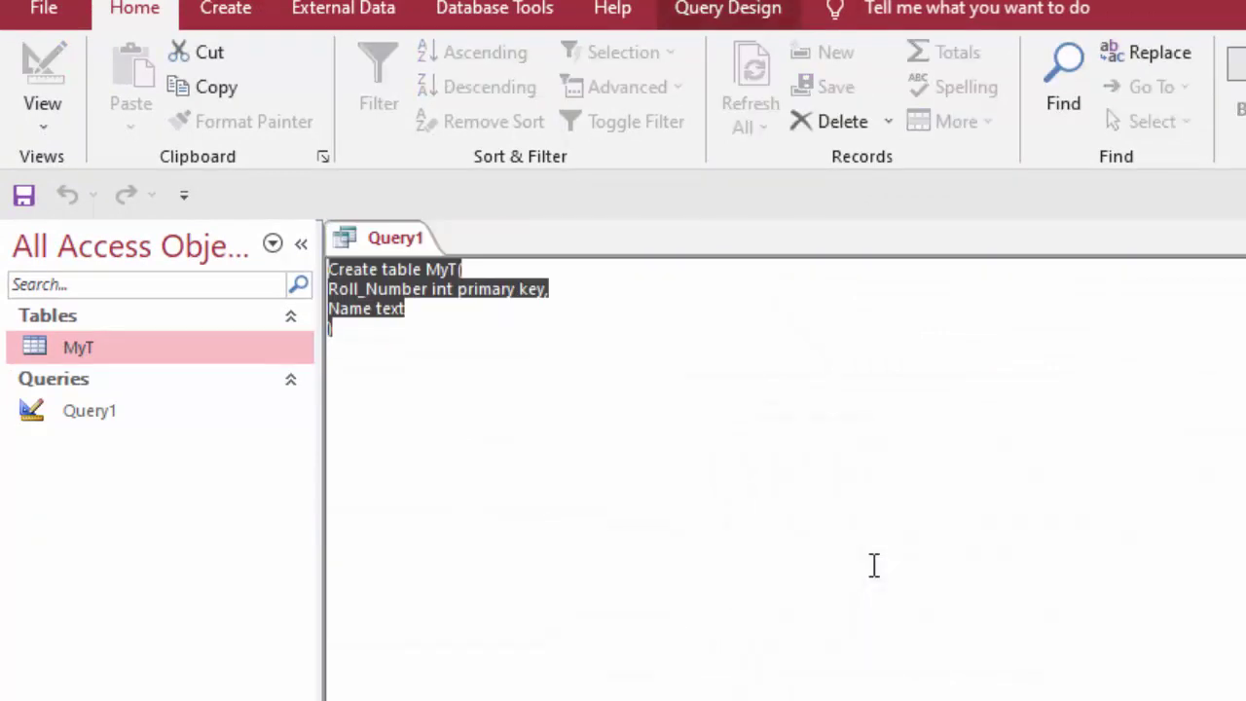
Close Query1, rerun it from the navigation pane, and dismiss the 'MyT already exists' error.
{"action": "right_click", "coordinate": [394, 244]}
{"action": "left_click", "coordinate": [422, 289]}
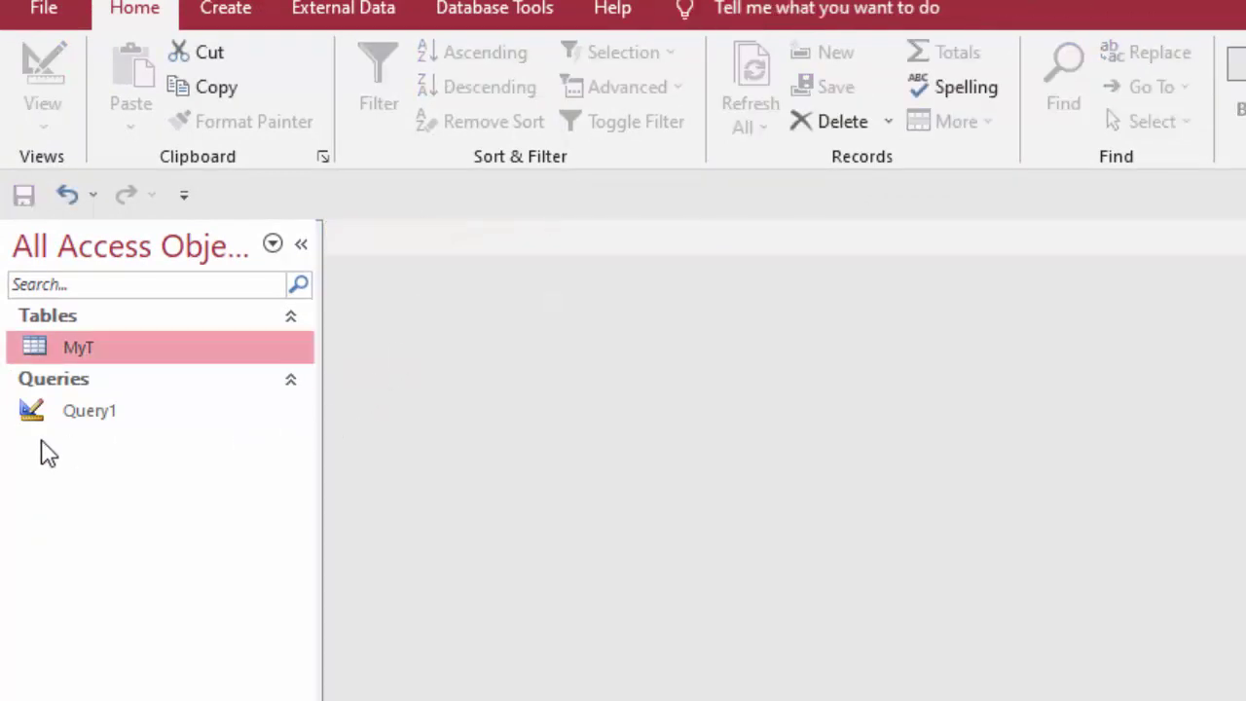
{"action": "double_click", "coordinate": [104, 412]}
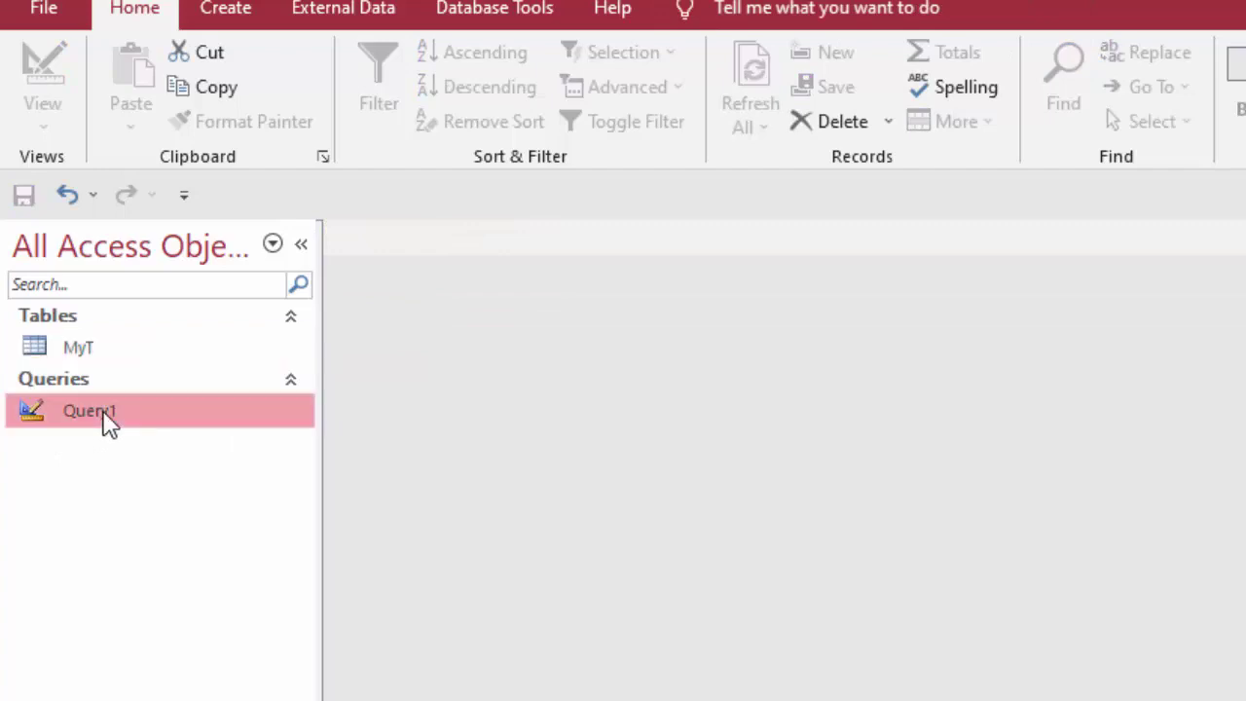
{"action": "left_click", "coordinate": [998, 594]}
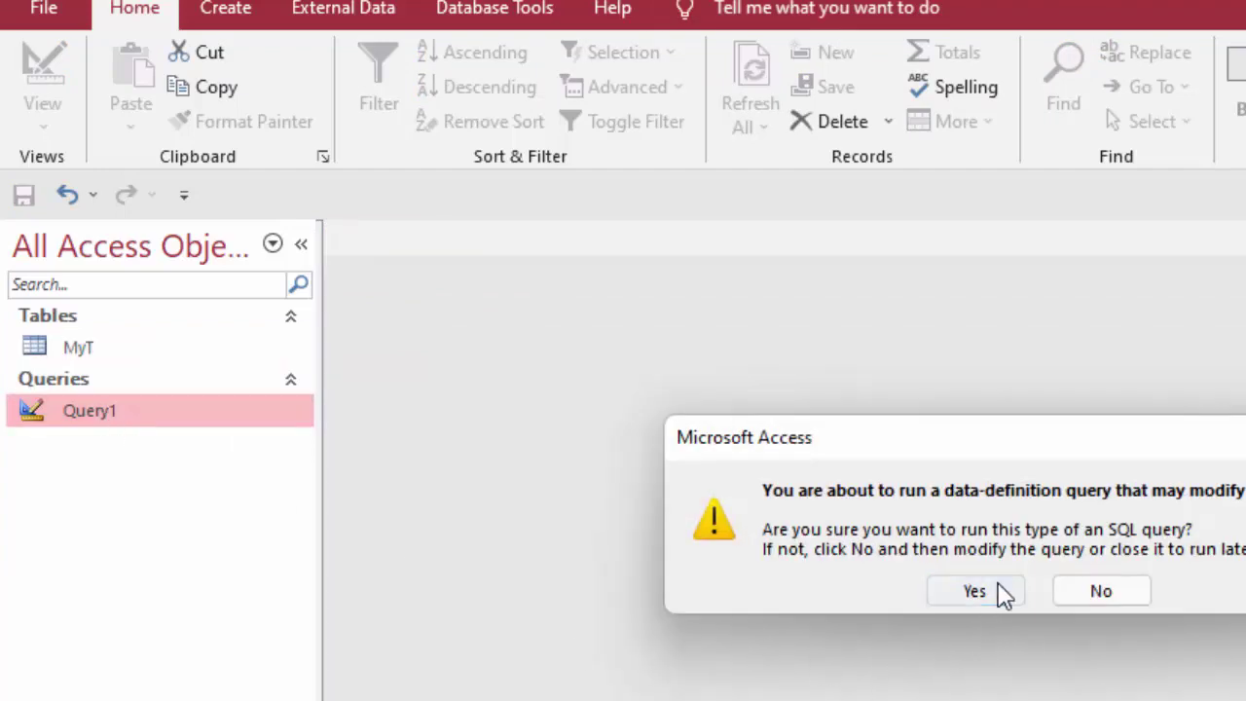
{"action": "left_click", "coordinate": [980, 572]}
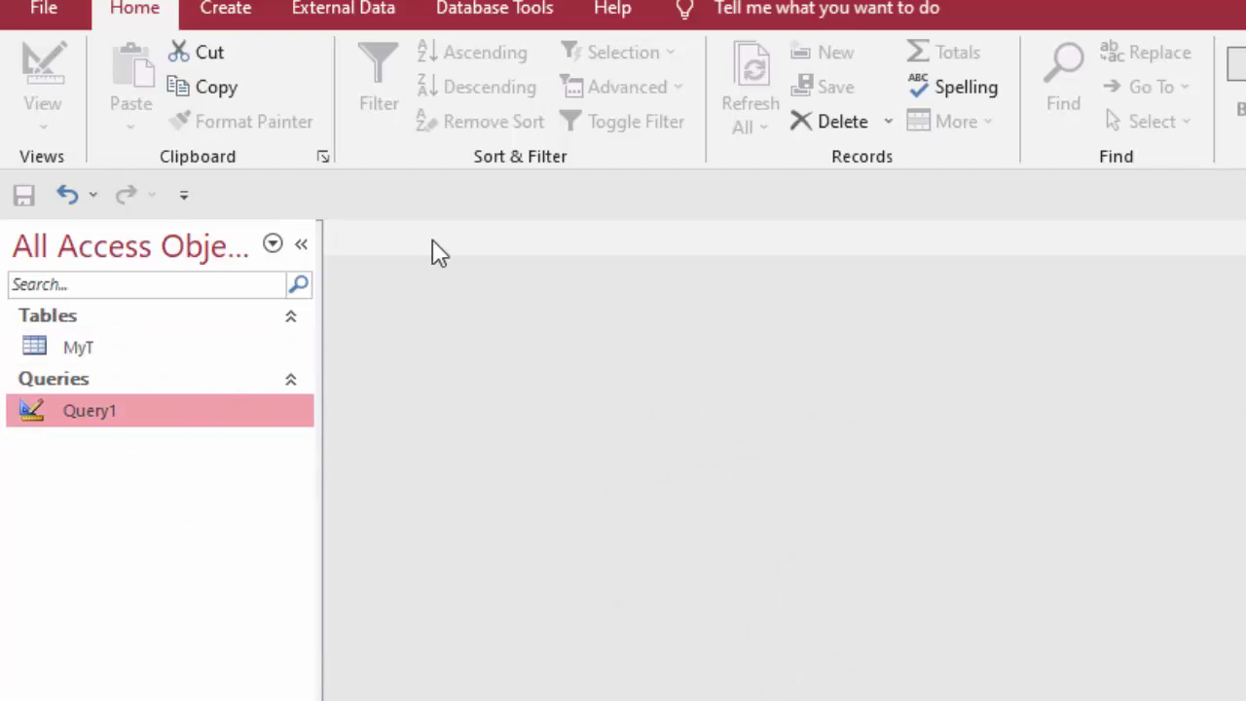
Create Query2 in SQL view with no tables and delete its default SELECT; text.
{"action": "left_click", "coordinate": [239, 10]}
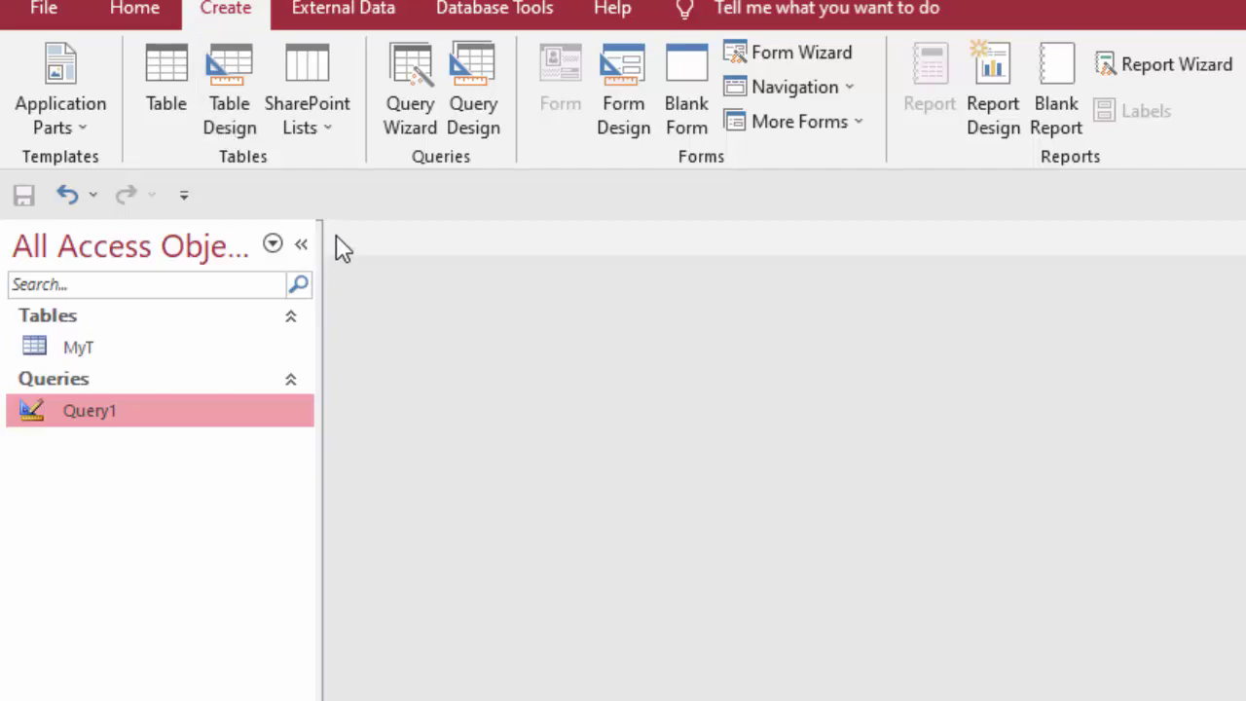
{"action": "left_click", "coordinate": [474, 75]}
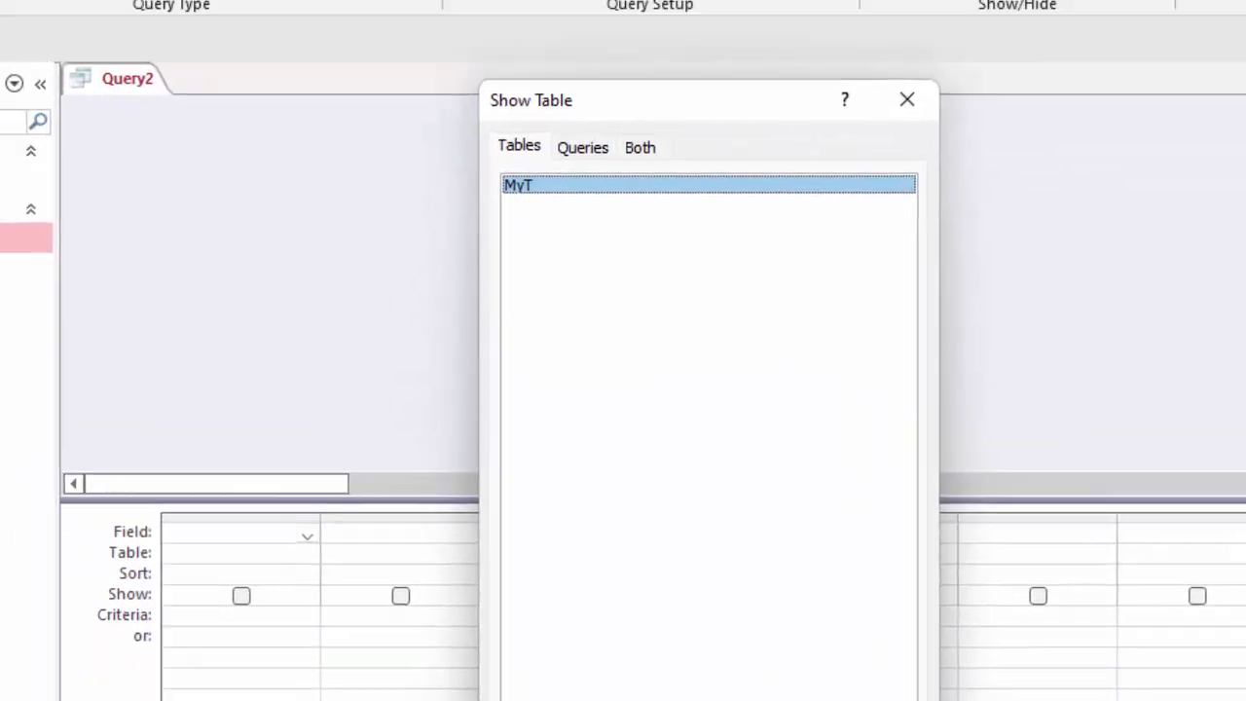
{"action": "left_click", "coordinate": [779, 673]}
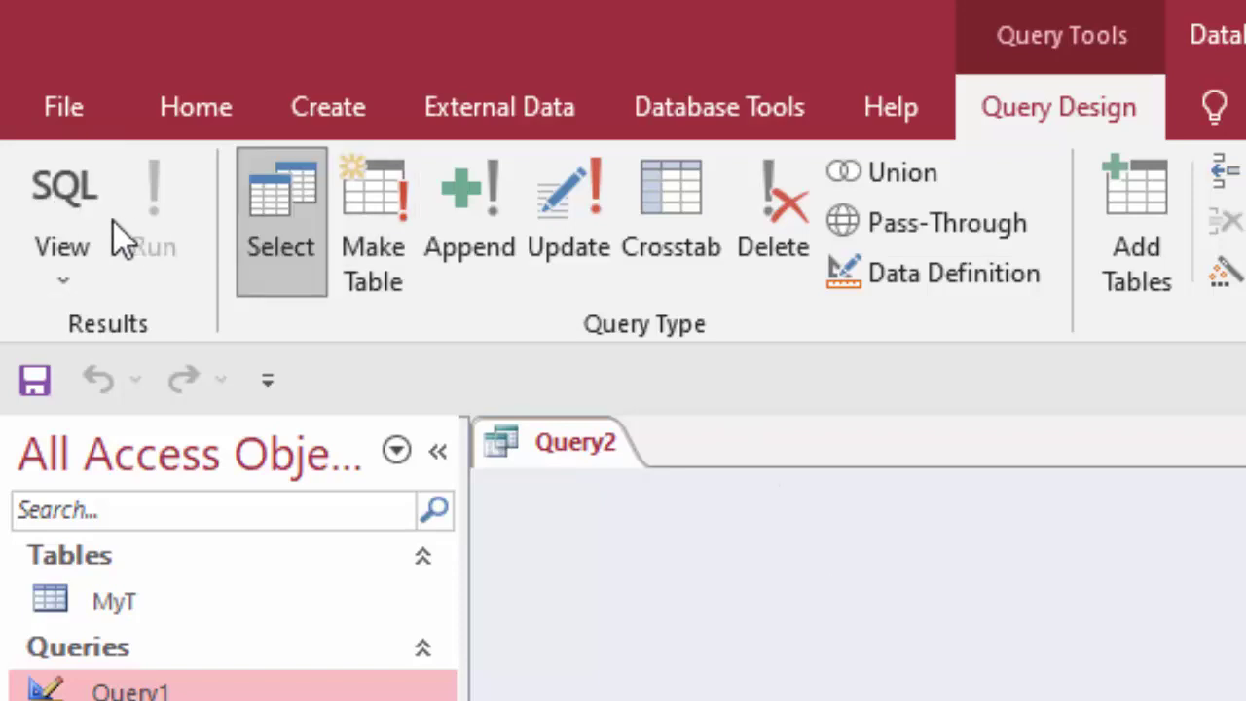
{"action": "left_click", "coordinate": [70, 180]}
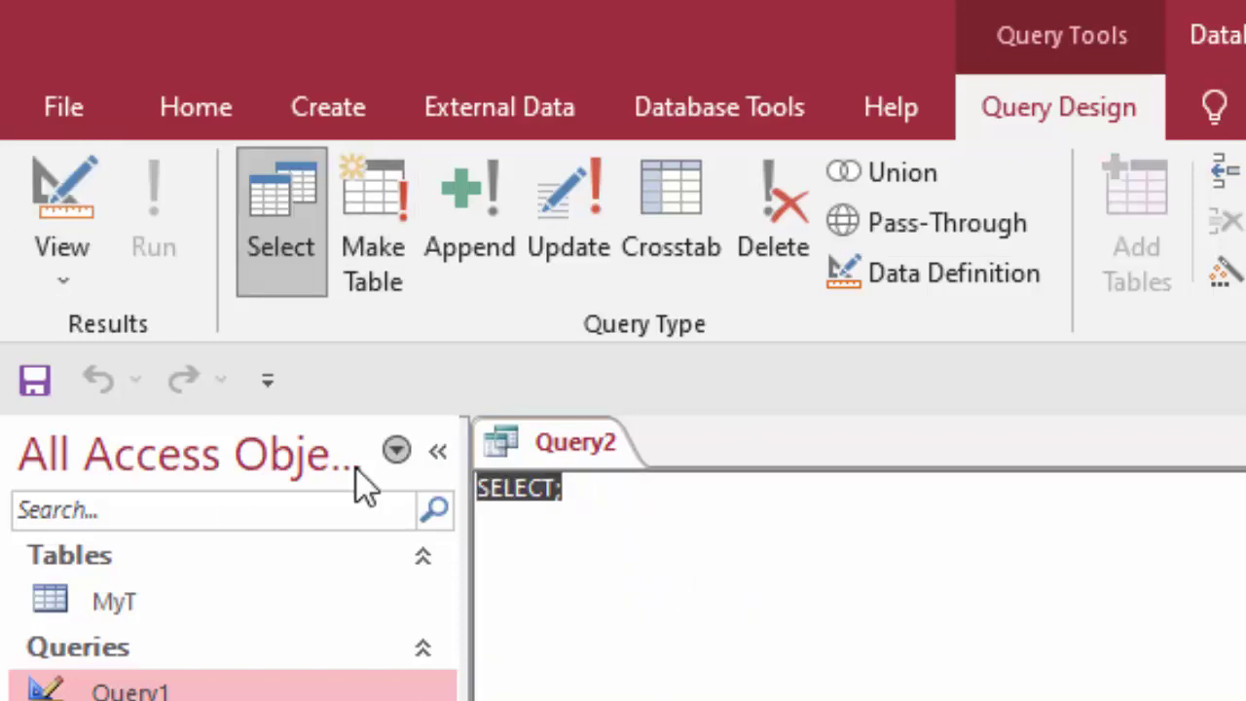
{"action": "key", "text": "Delete"}
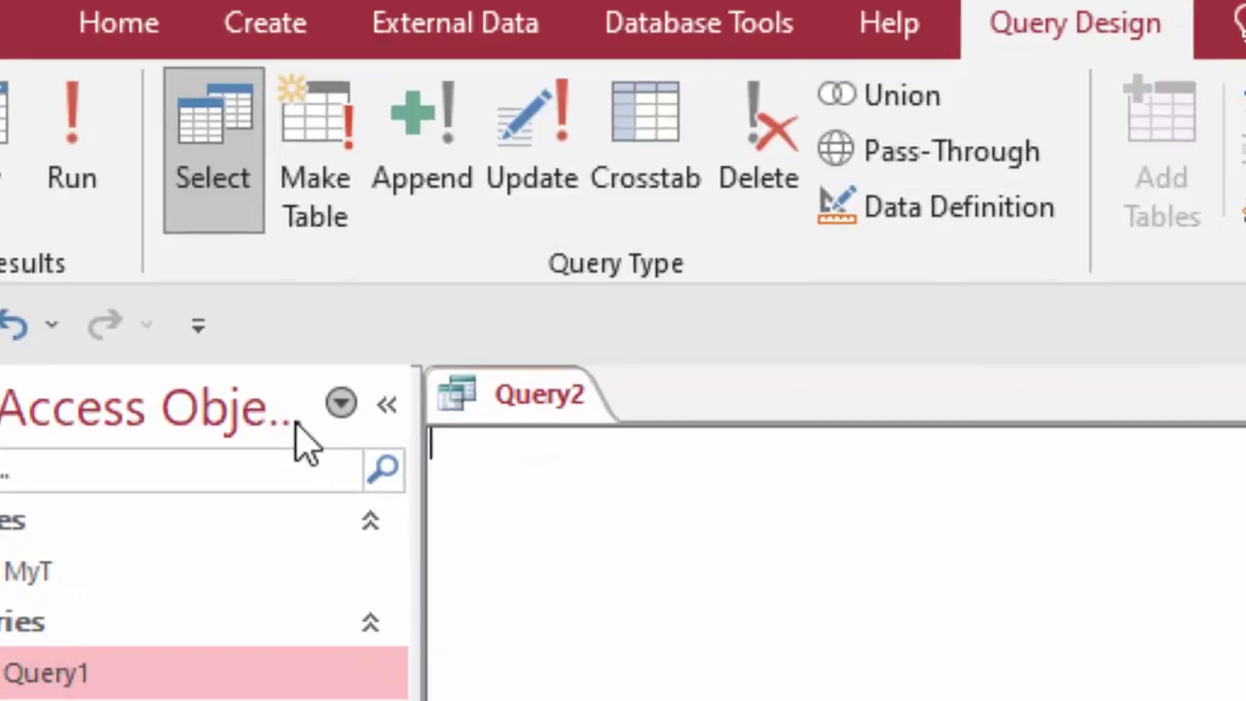
Enter 'Alter table MyT' and 'Add Email_id varchar(40);' as Query2's SQL statement.
{"action": "type", "text": "Alter"}
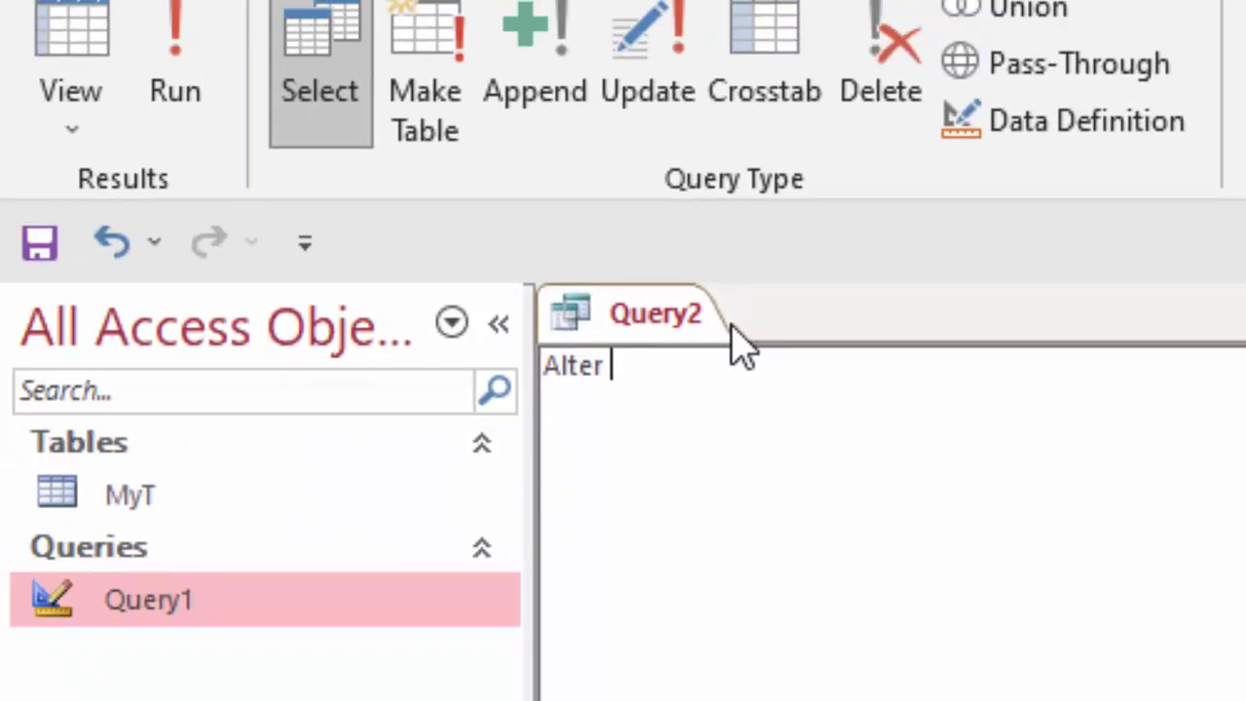
{"action": "type", "text": "tabl"}
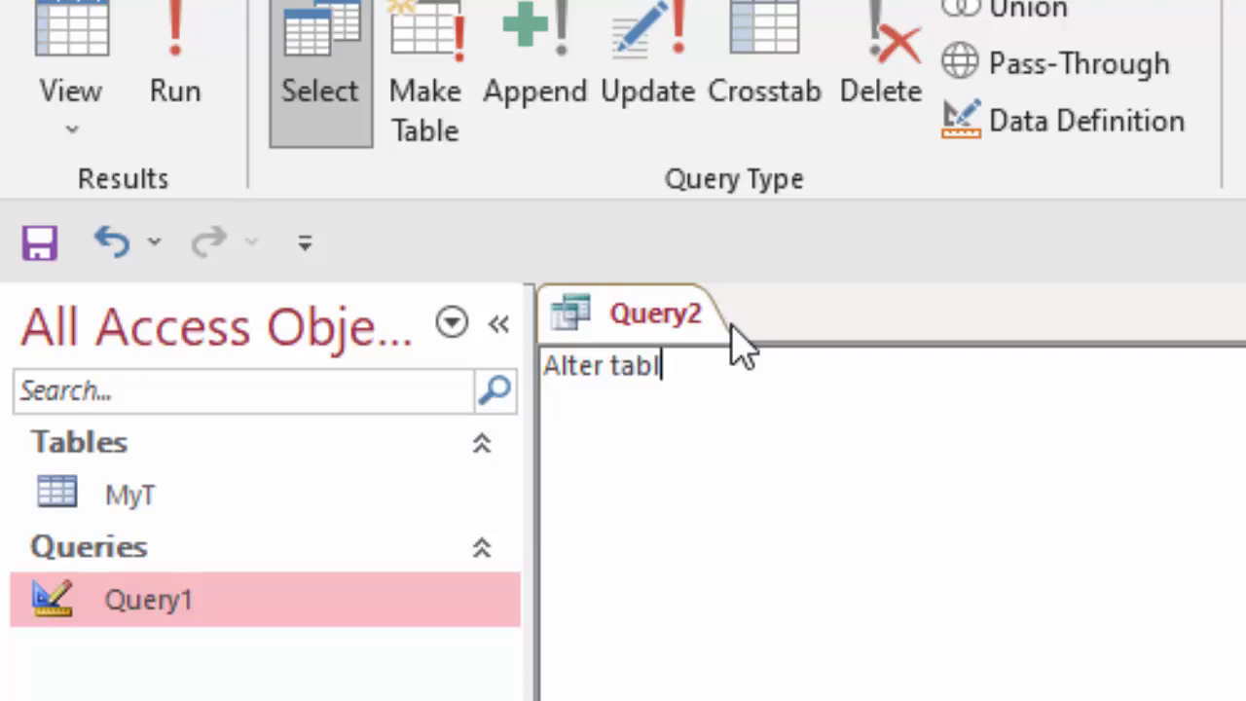
{"action": "type", "text": "e "}
{"action": "type", "text": "MyT"}
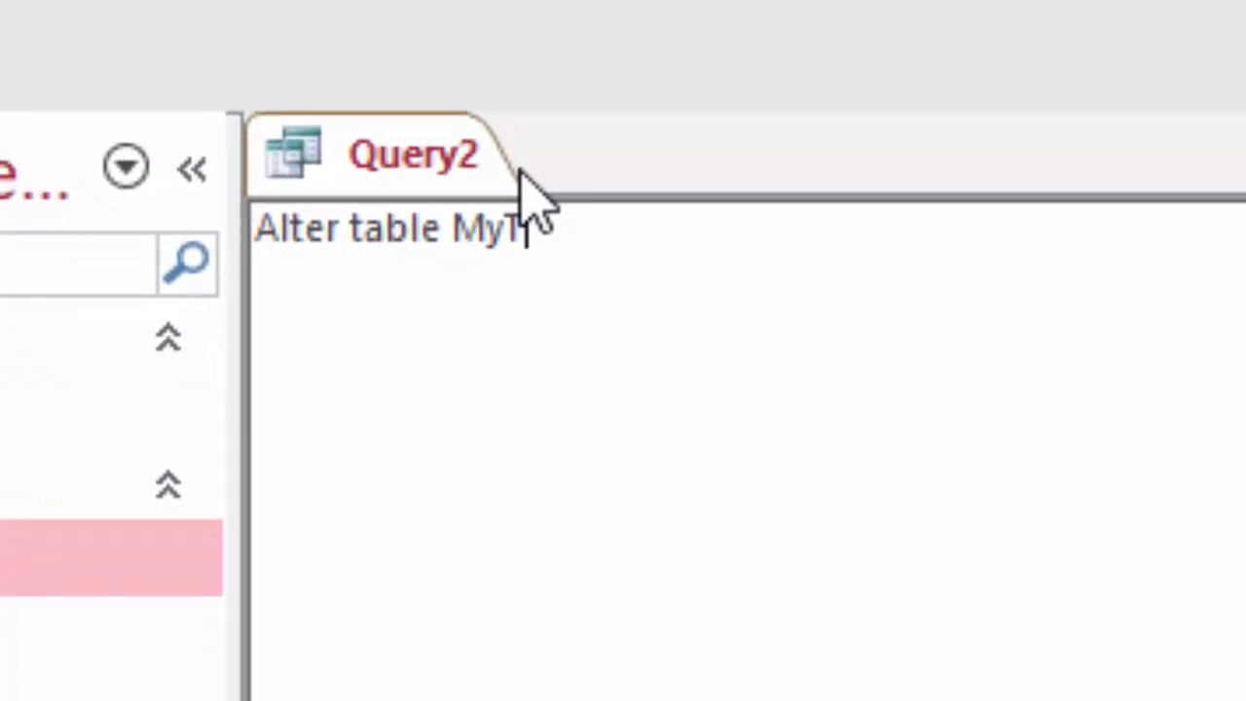
{"action": "key", "text": "Return"}
{"action": "type", "text": "Add"}
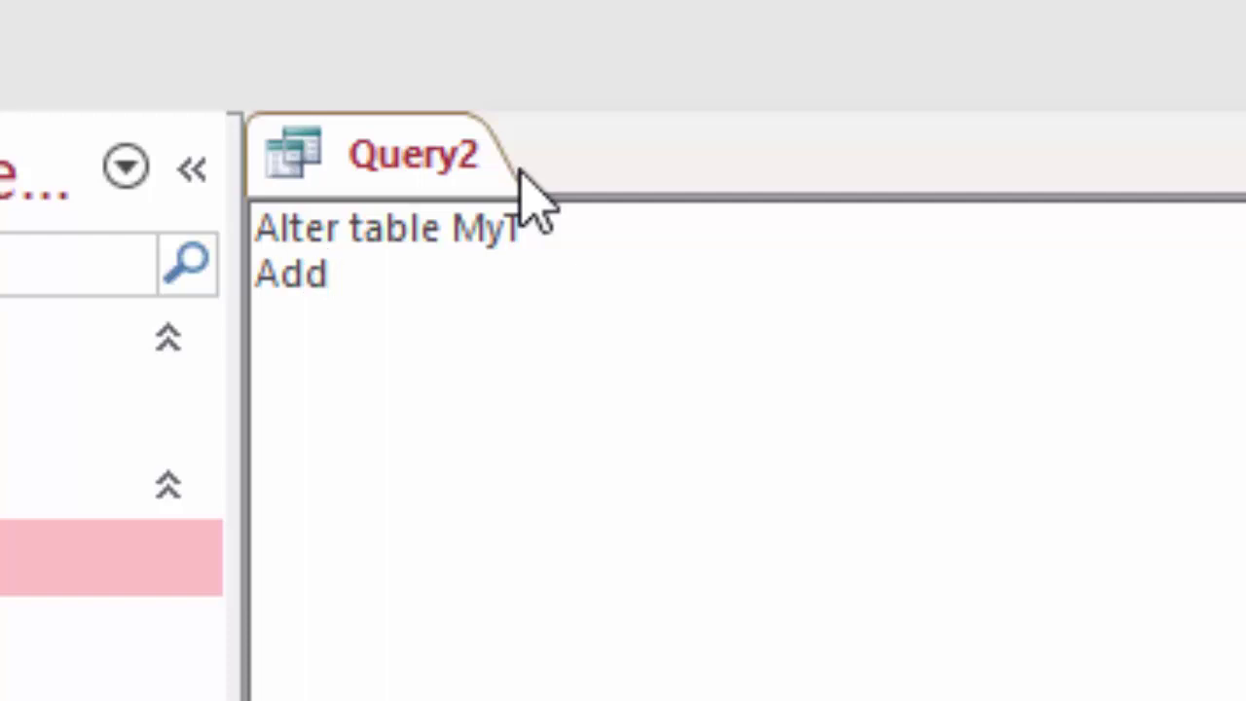
{"action": "type", "text": " E"}
{"action": "type", "text": "mail"}
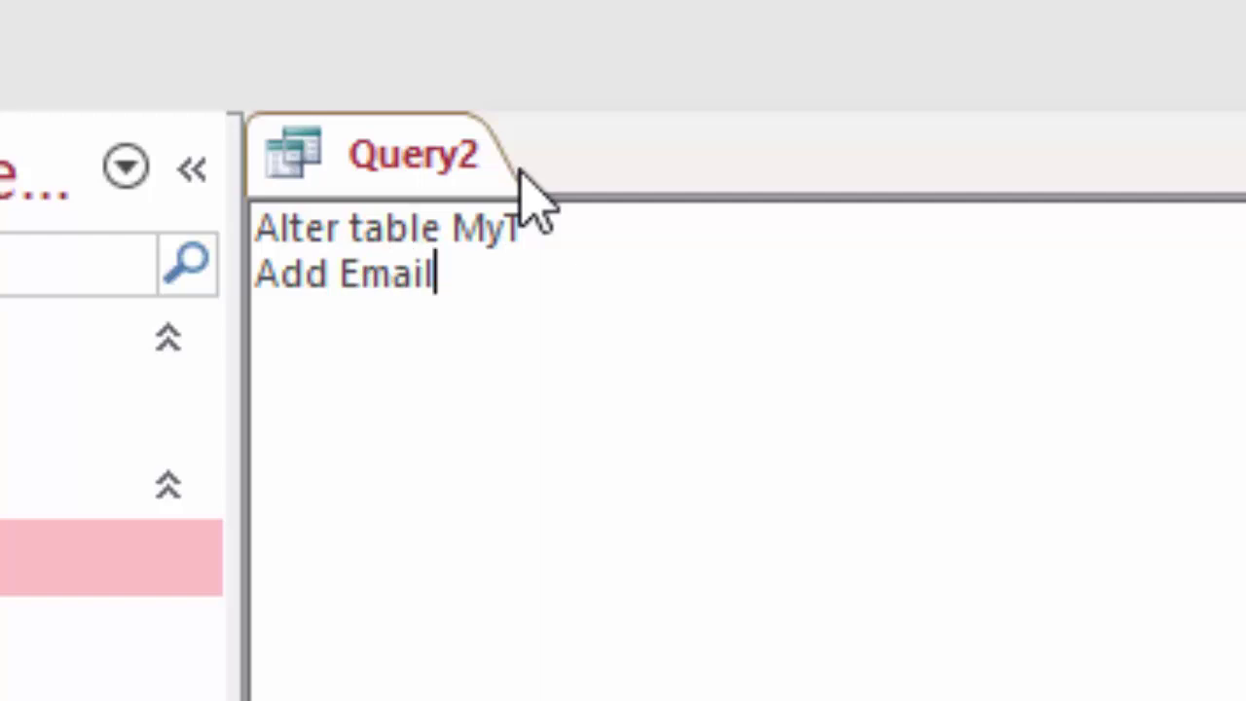
{"action": "type", "text": "_id"}
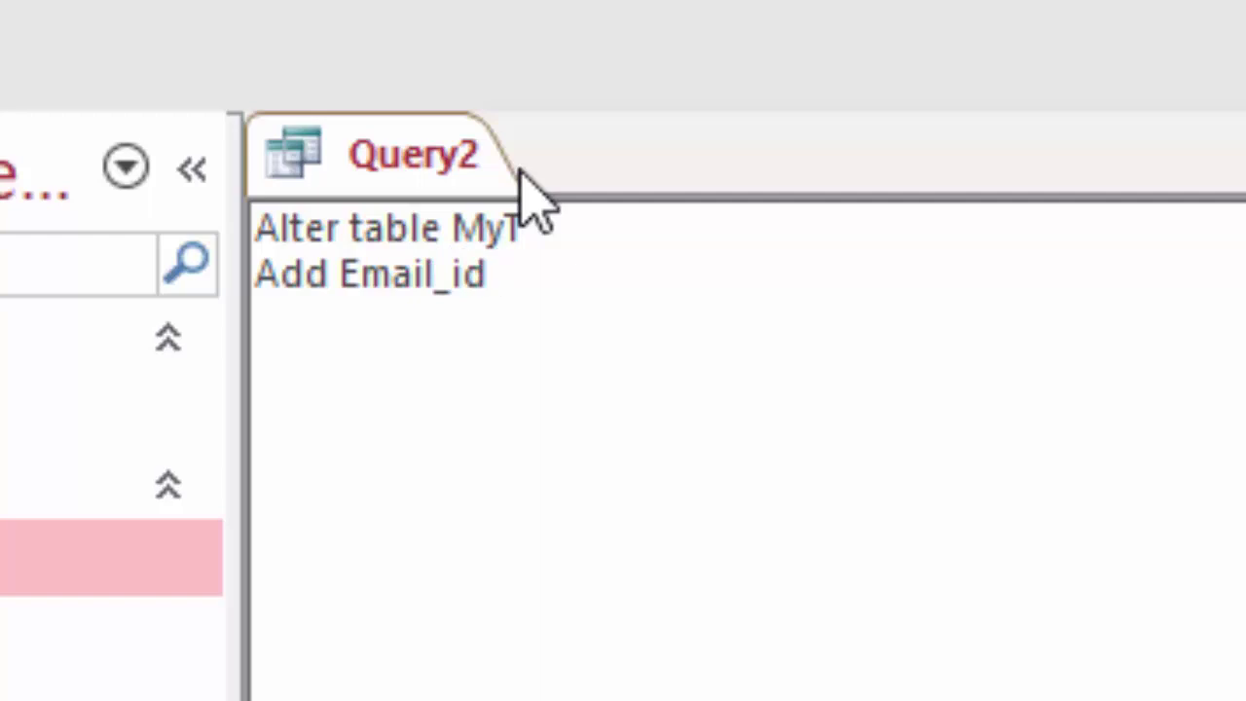
{"action": "type", "text": " varc"}
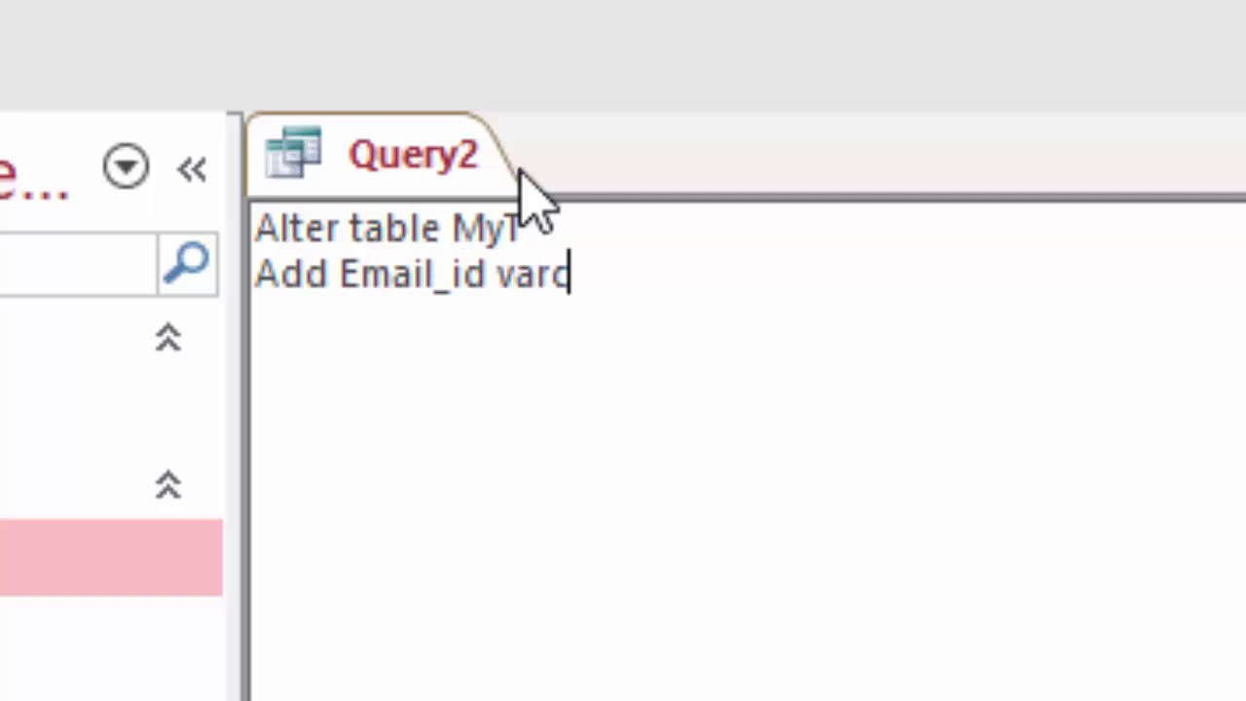
{"action": "type", "text": "har"}
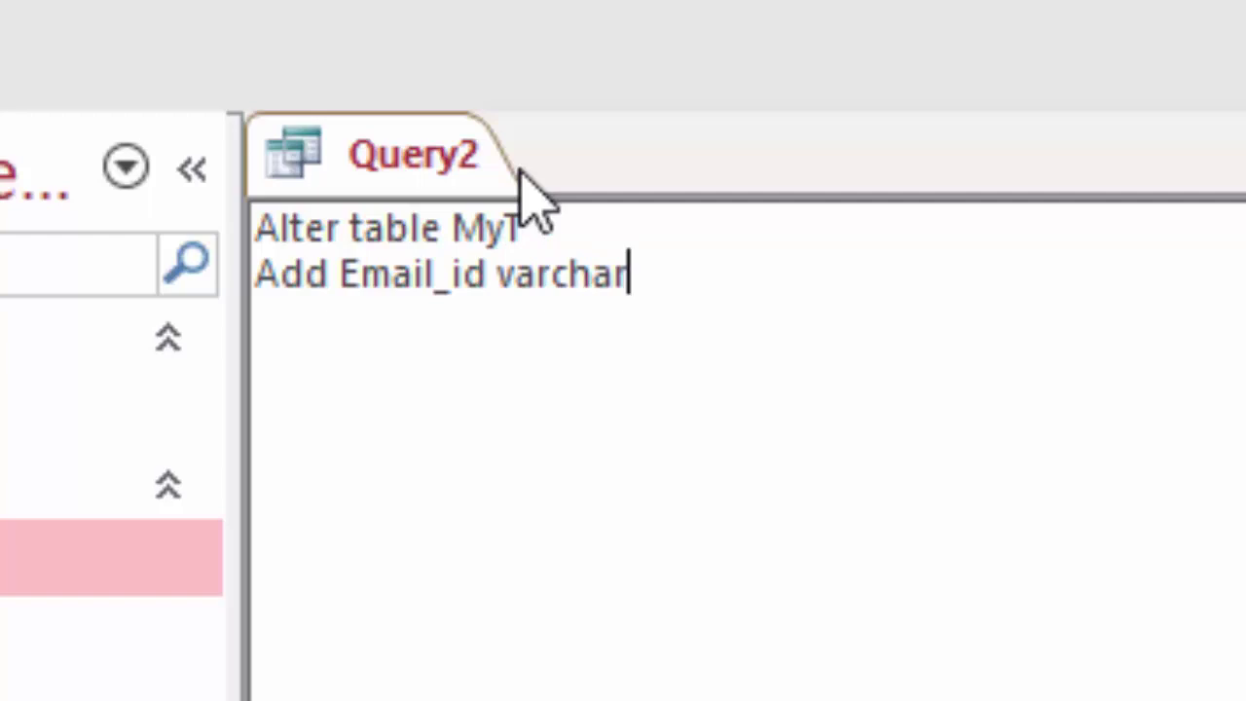
{"action": "type", "text": "(4"}
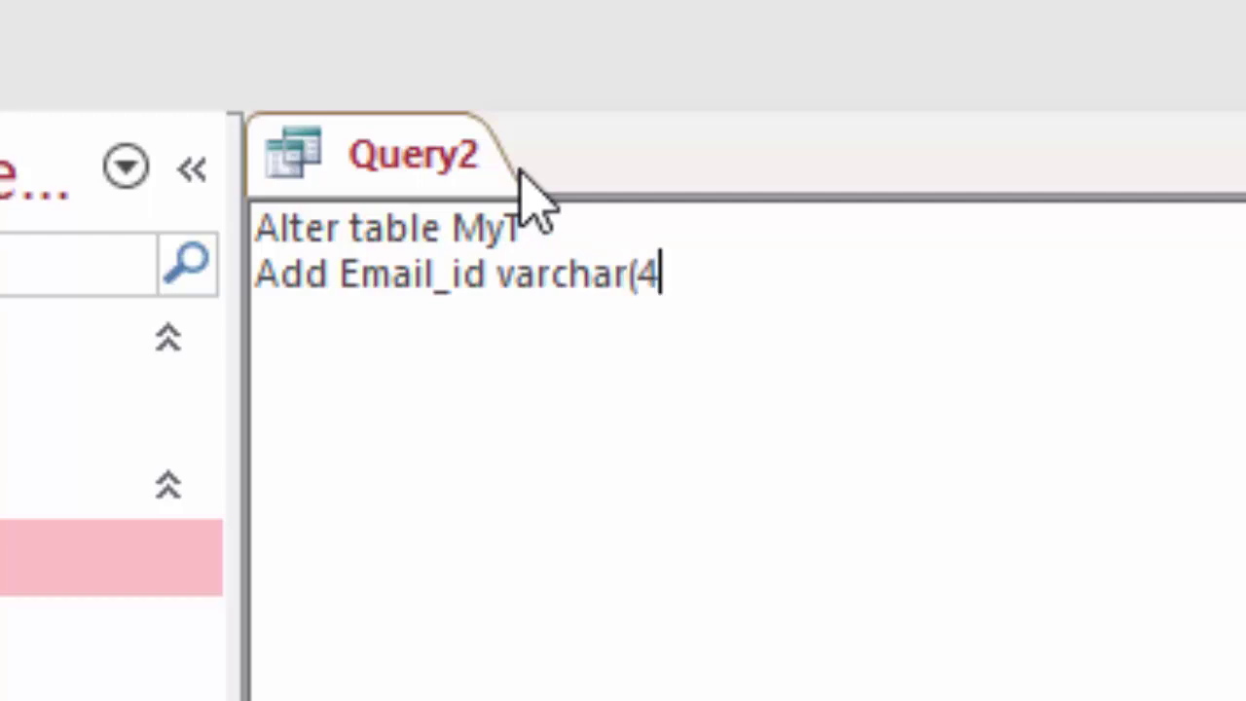
{"action": "type", "text": "0)"}
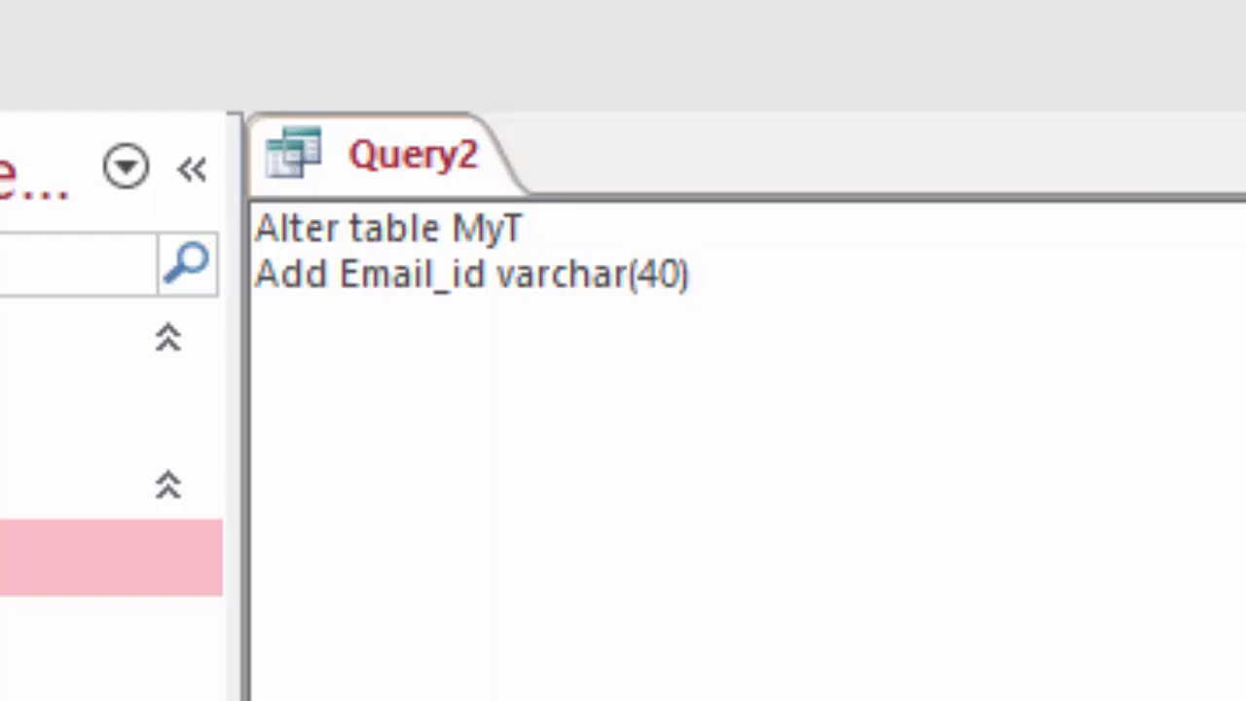
{"action": "key", "text": "Return"}
{"action": "left_click", "coordinate": [846, 273]}
{"action": "type", "text": ";"}
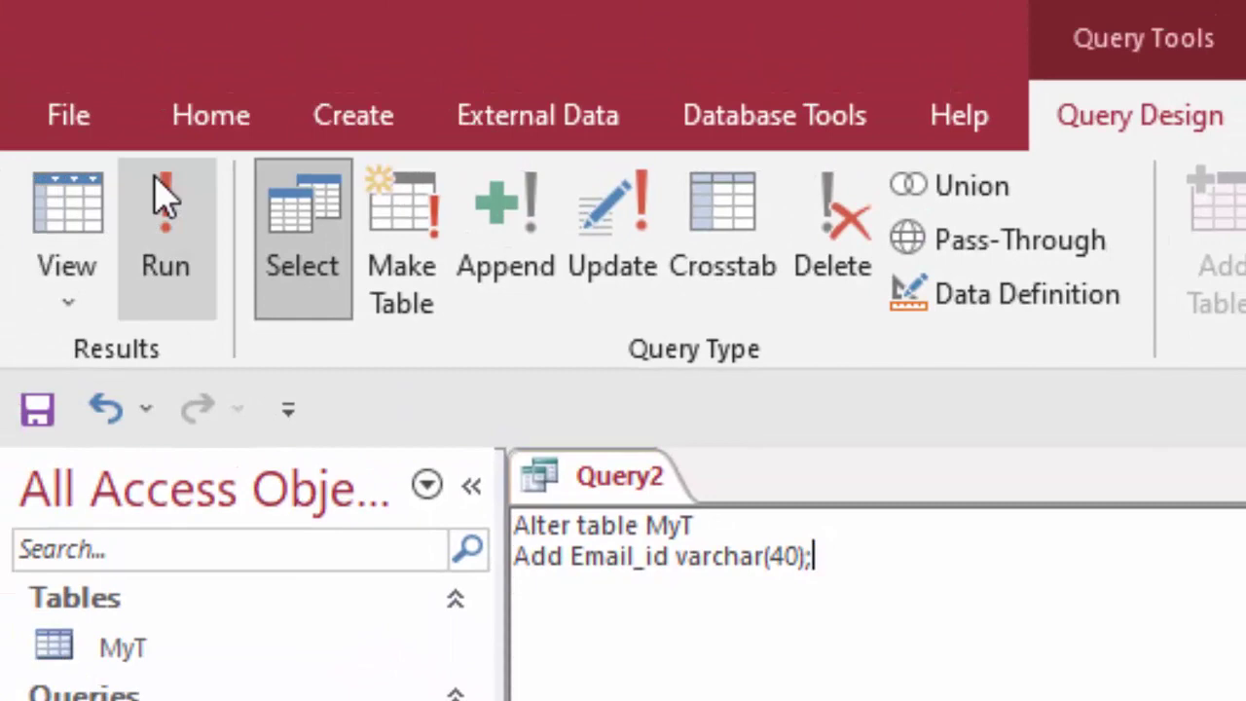
Run the ALTER TABLE query and open MyT to check the Roll_Number, Name and Email_id columns.
{"action": "left_click", "coordinate": [158, 190]}
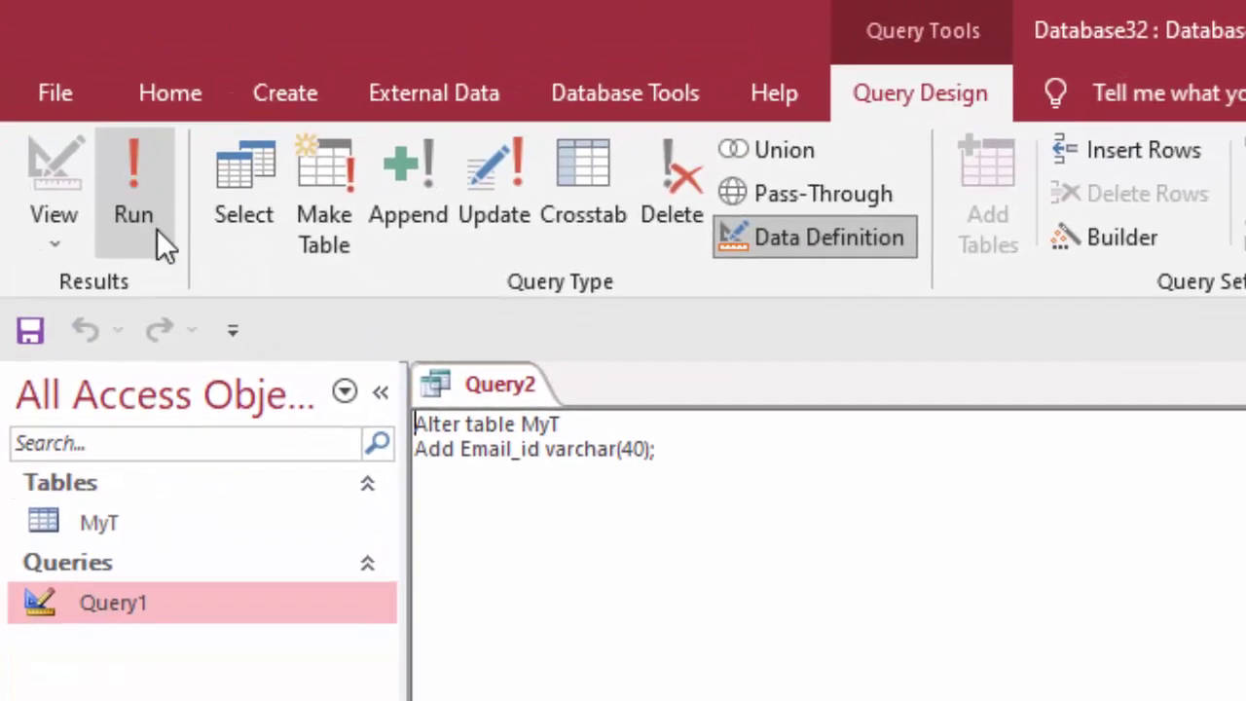
{"action": "double_click", "coordinate": [202, 517]}
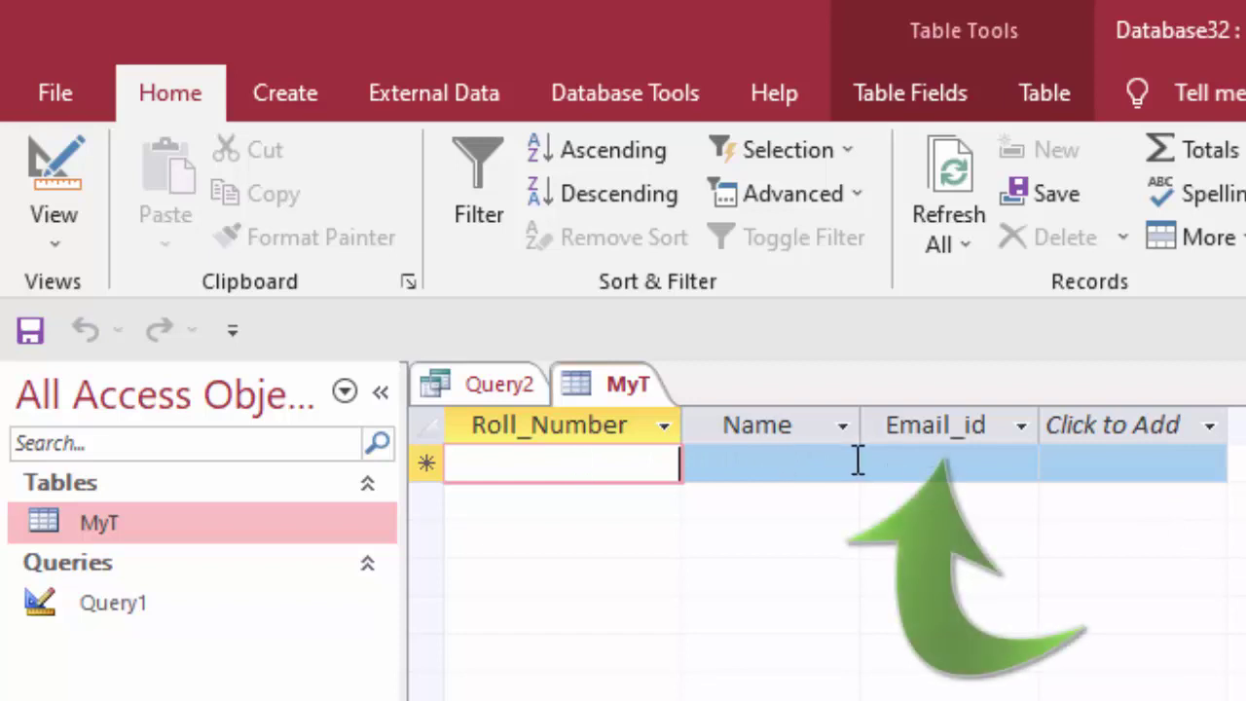
{"action": "left_click", "coordinate": [944, 459]}
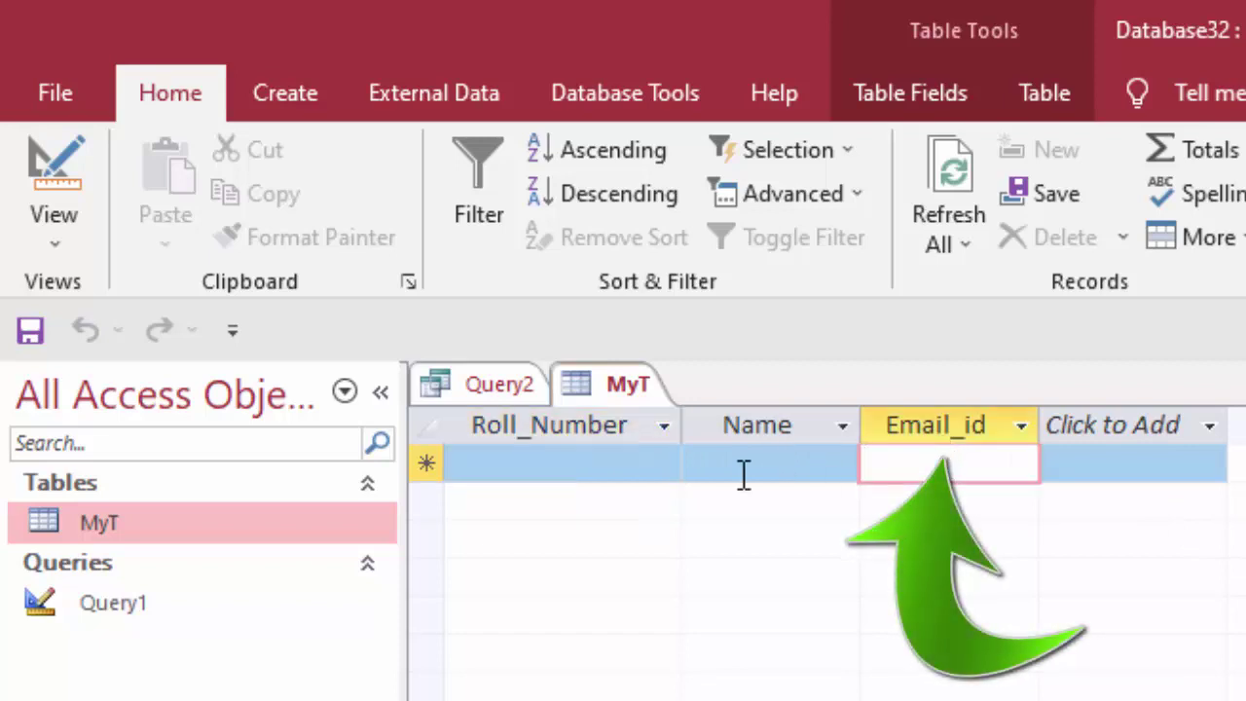
{"action": "left_click", "coordinate": [556, 460]}
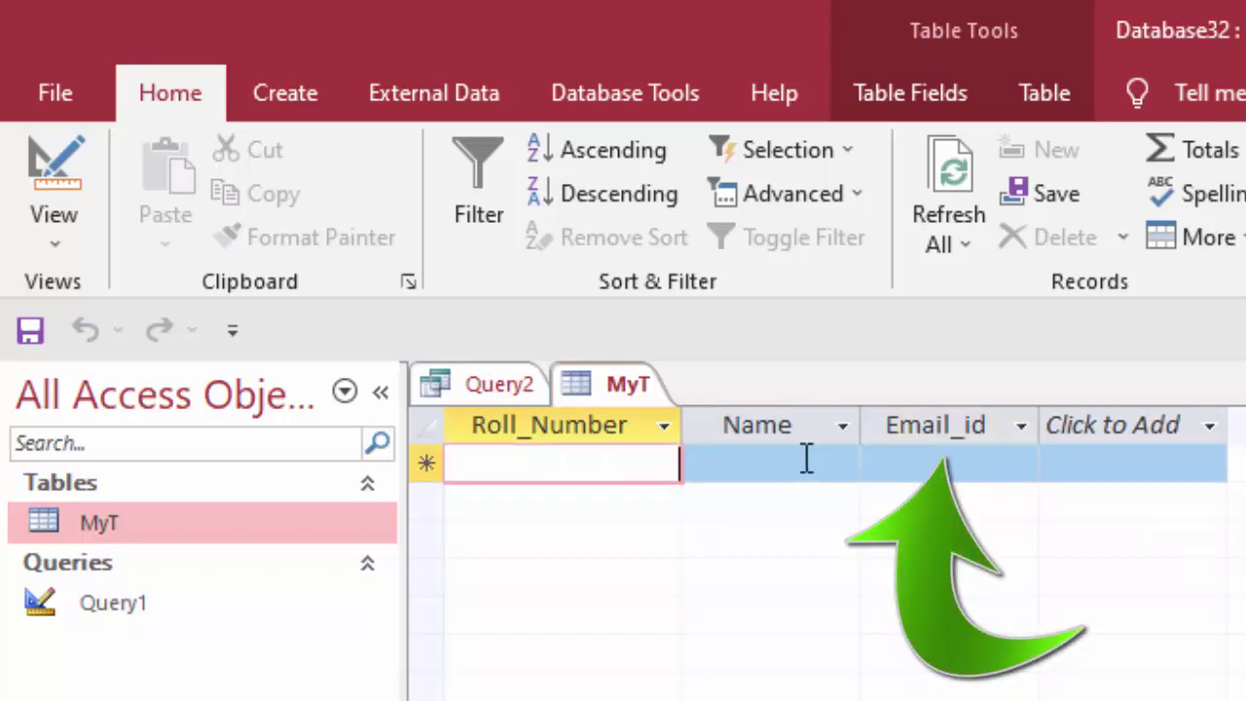
{"action": "left_click", "coordinate": [943, 458]}
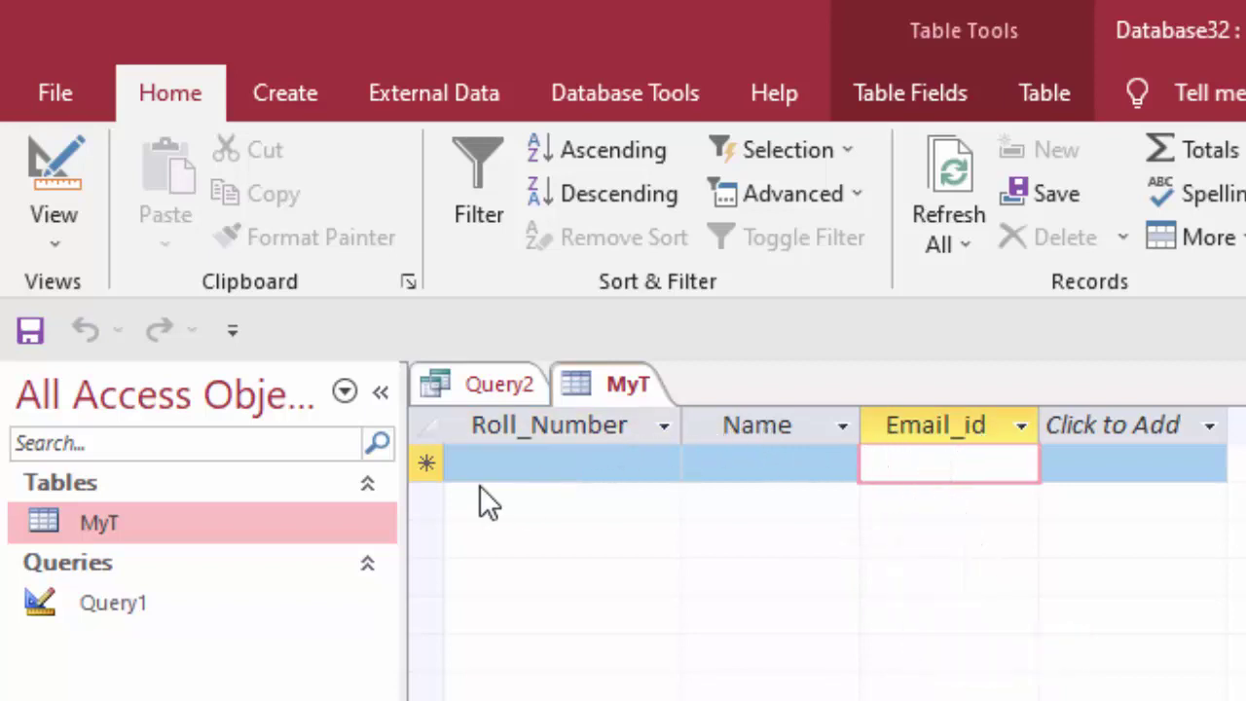
{"action": "left_click", "coordinate": [507, 465]}
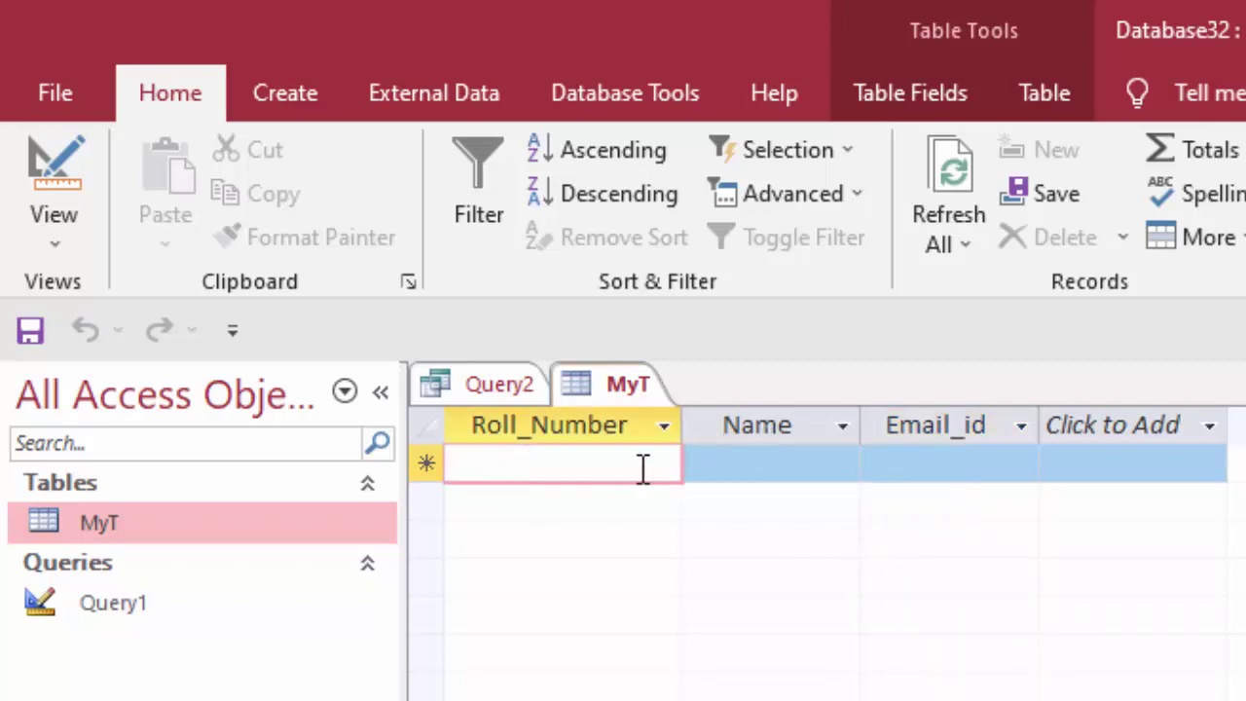
Enter Roll_Number 1 with a person's name and e-mail address, then widen Email_id.
{"action": "type", "text": "1"}
{"action": "key", "text": "Tab"}
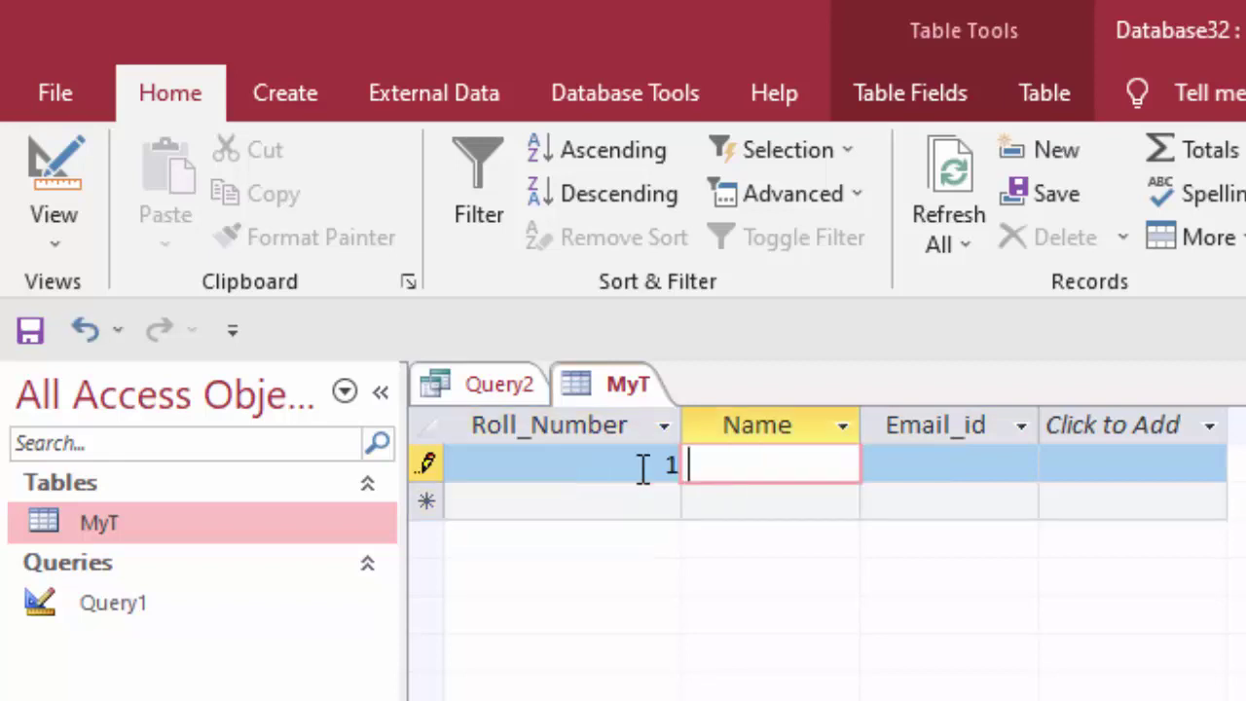
{"action": "type", "text": "Ram"}
{"action": "key", "text": "Tab"}
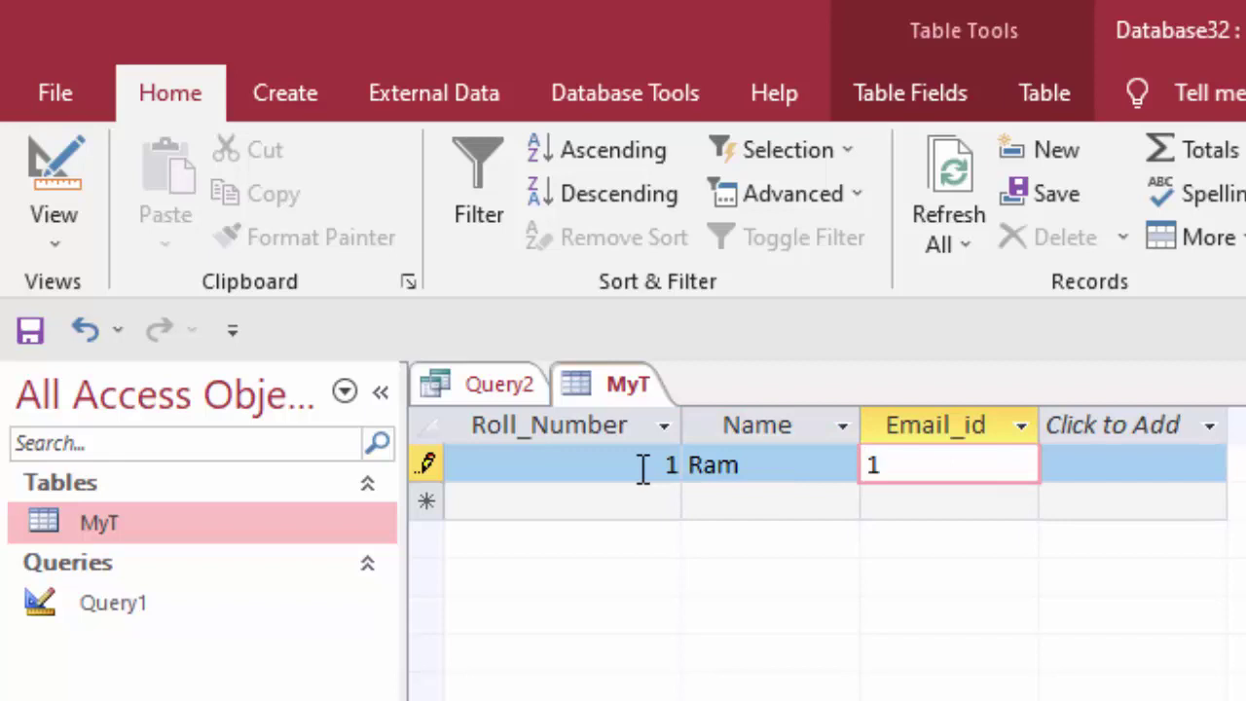
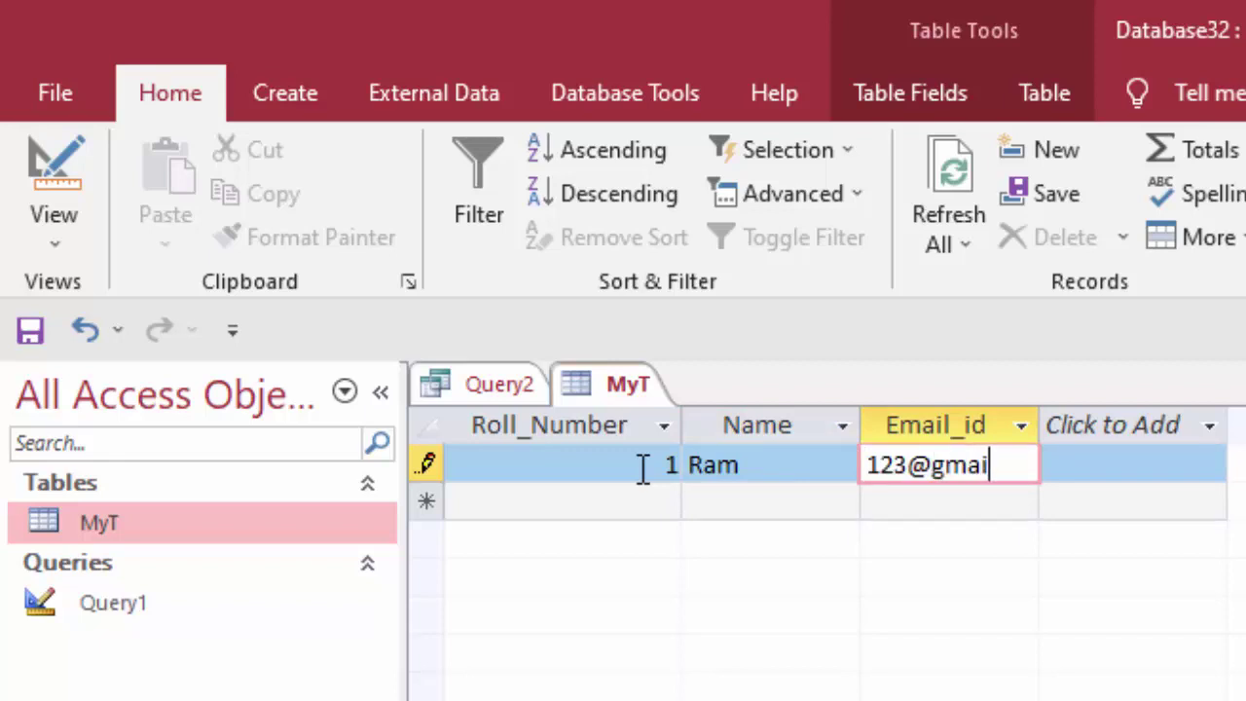
{"action": "key", "text": "Tab"}
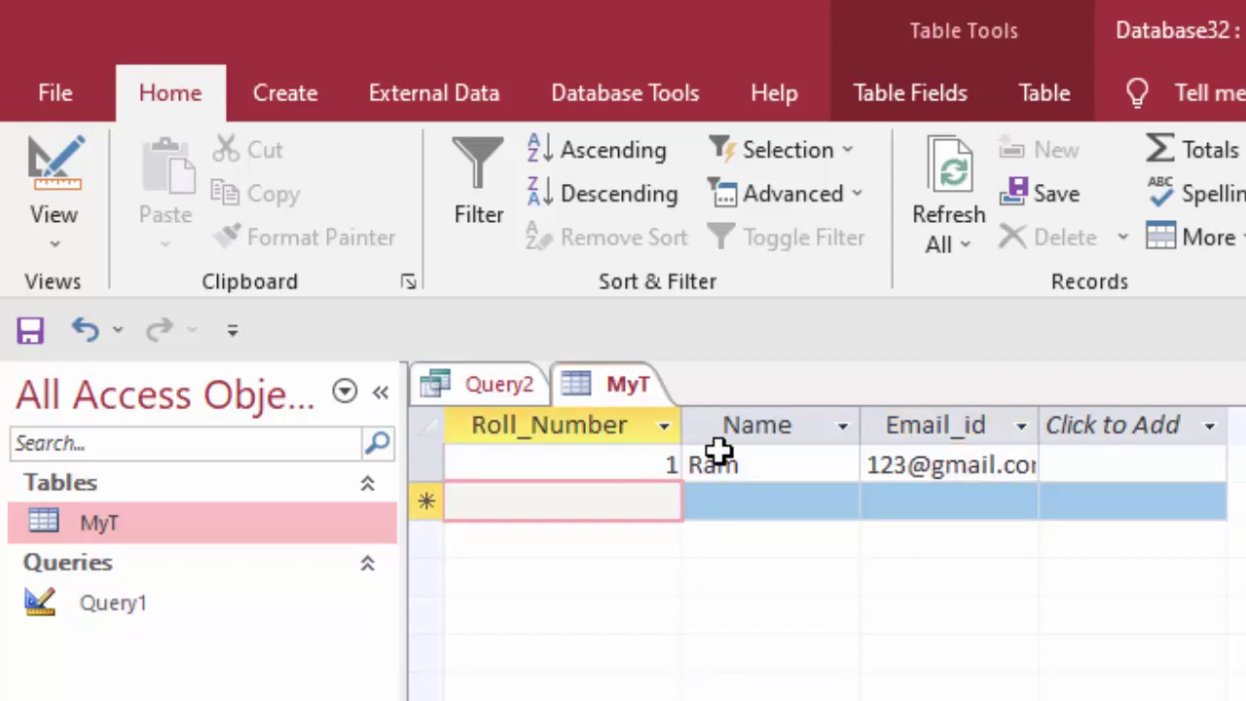
{"action": "left_click_drag", "start_coordinate": [1038, 425], "coordinate": [1126, 545]}
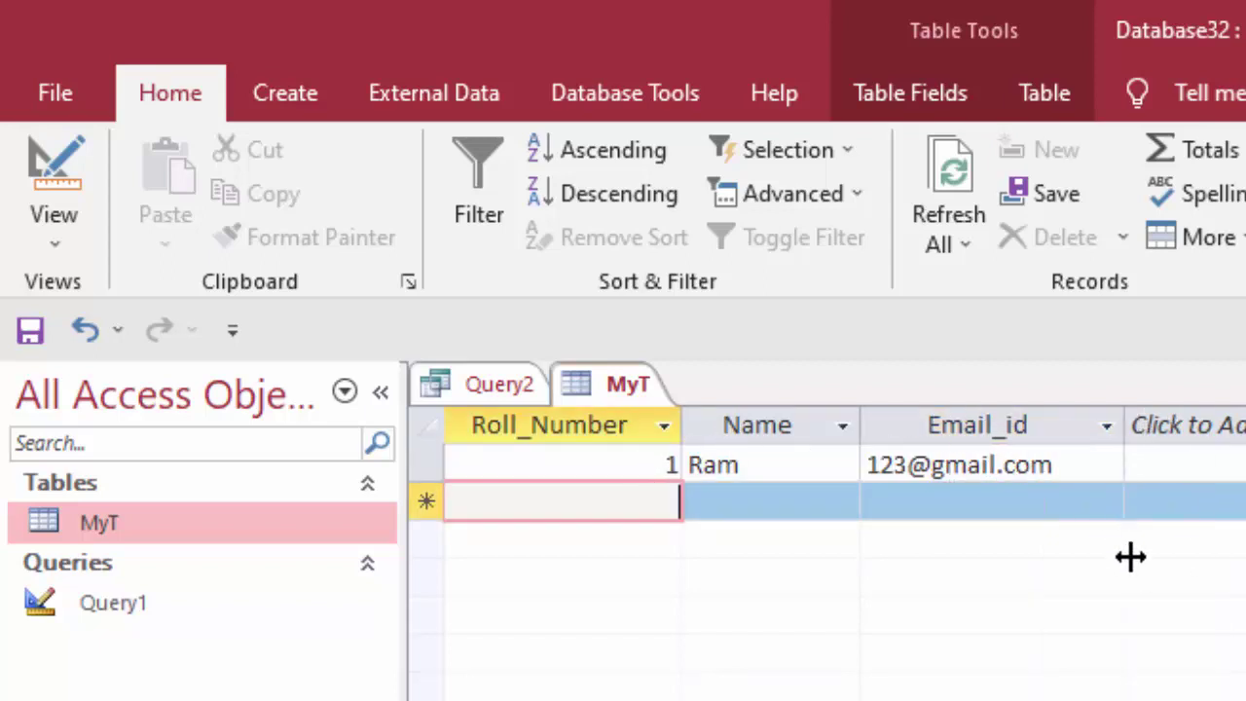